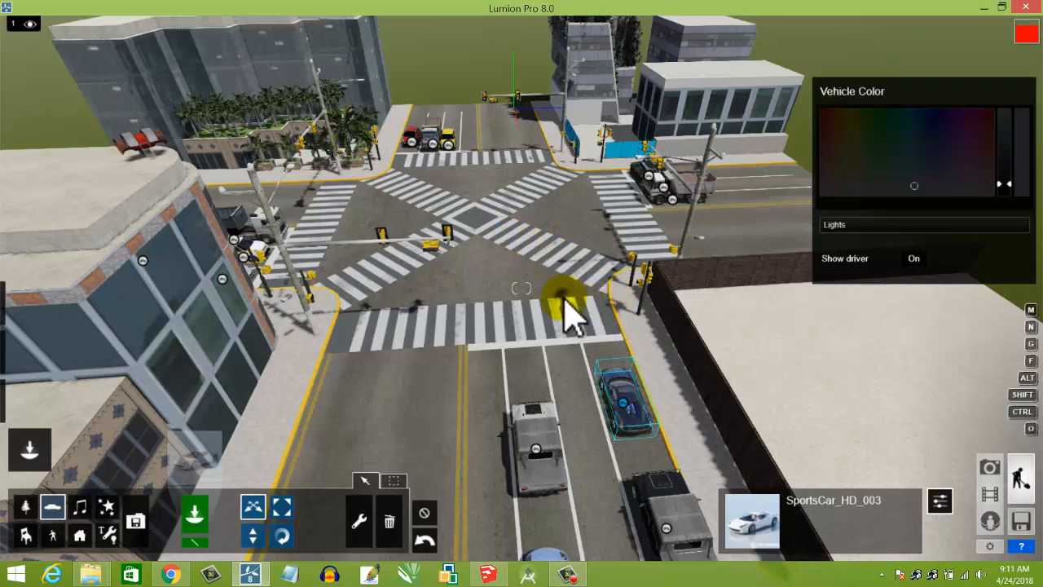
Start recording a new movie clip and capture the first camera keyframe looking down the street toward the intersection.
key(w)
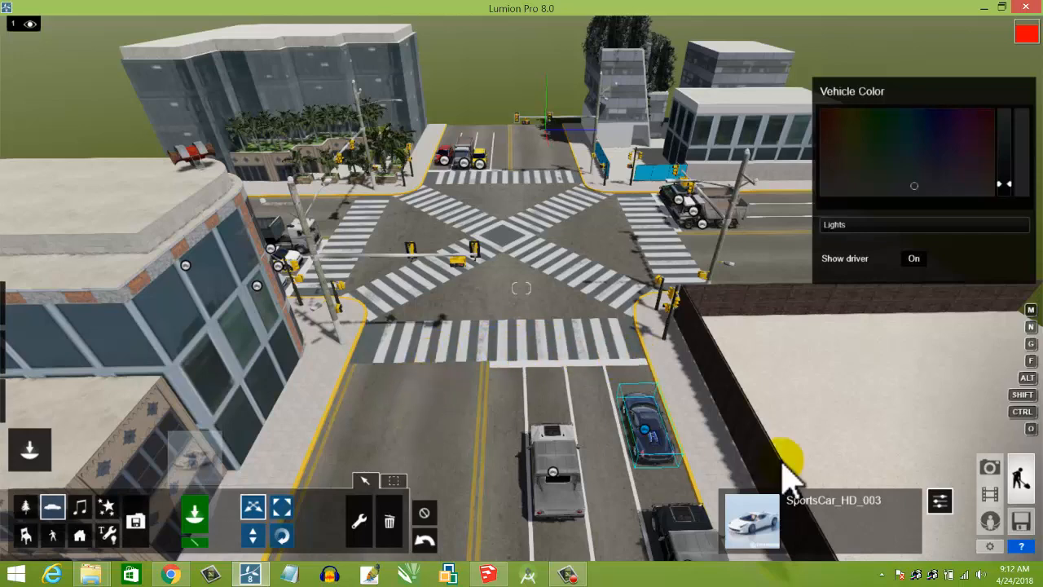
click(989, 493)
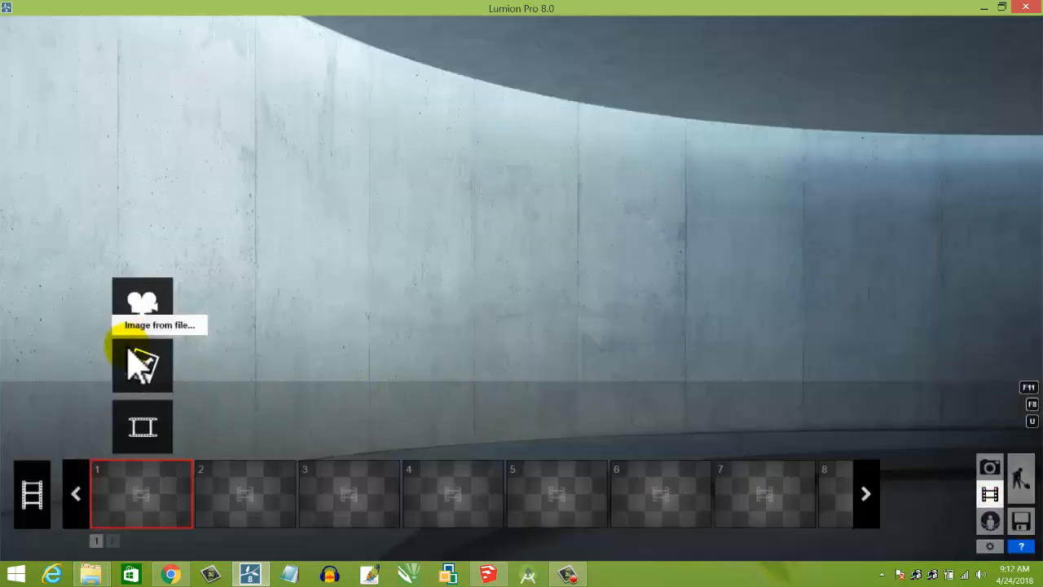
click(135, 314)
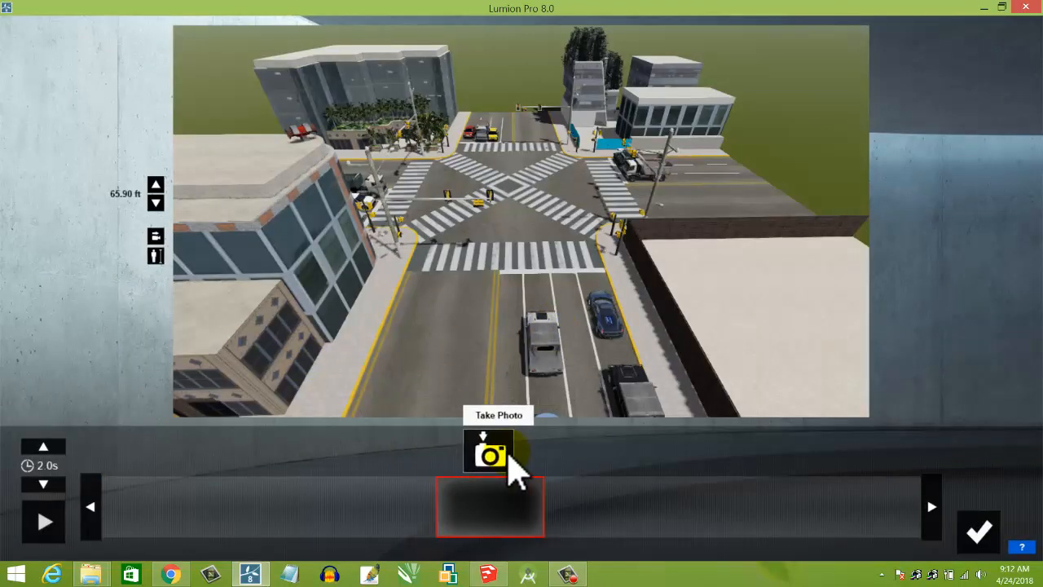
click(513, 460)
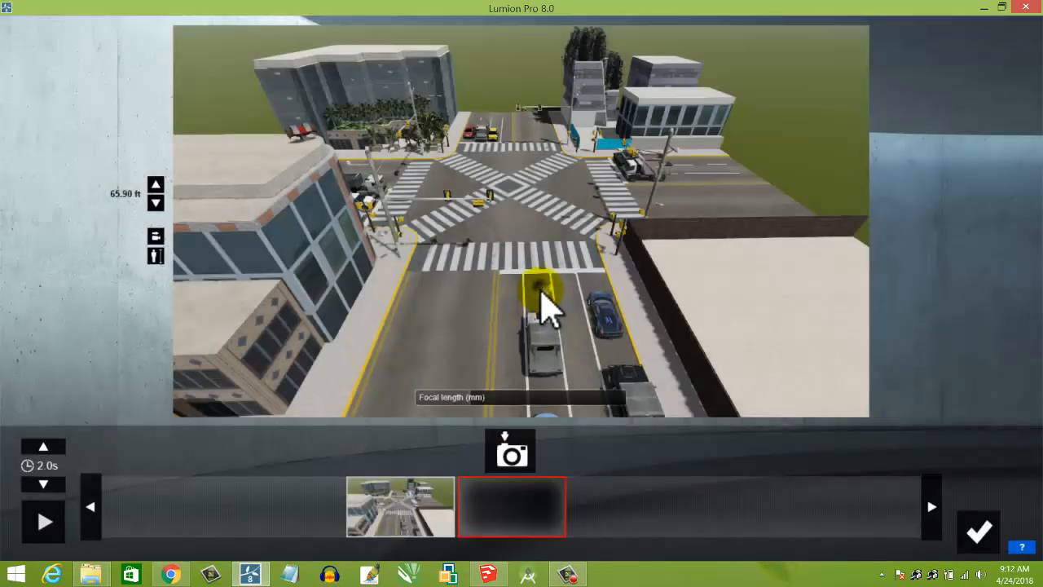
Tilt the camera up, move it closer to the intersection and capture a second keyframe.
right_drag(540, 291, 530, 247)
scroll(525, 251, up, 2)
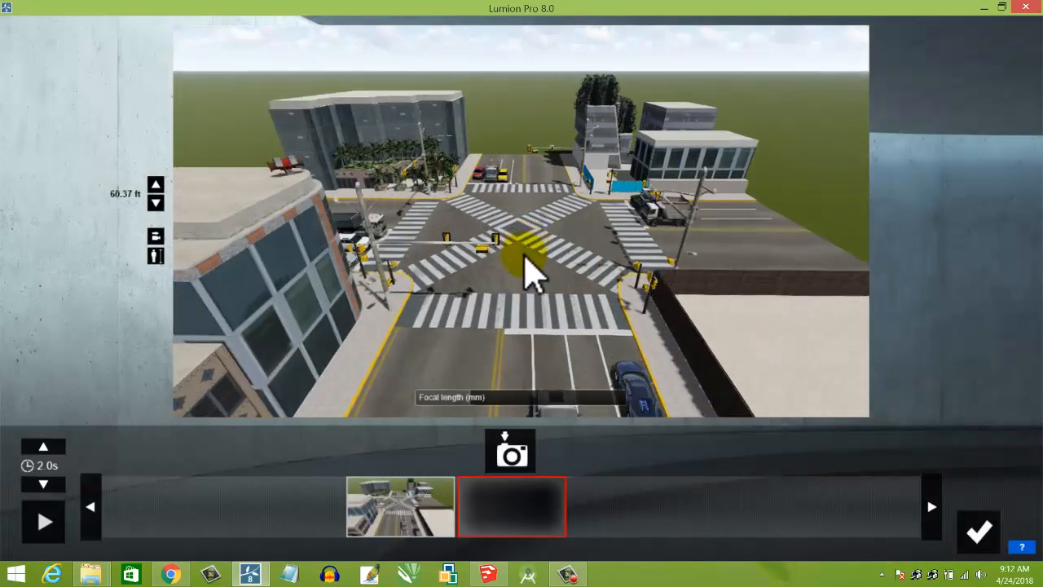
click(514, 451)
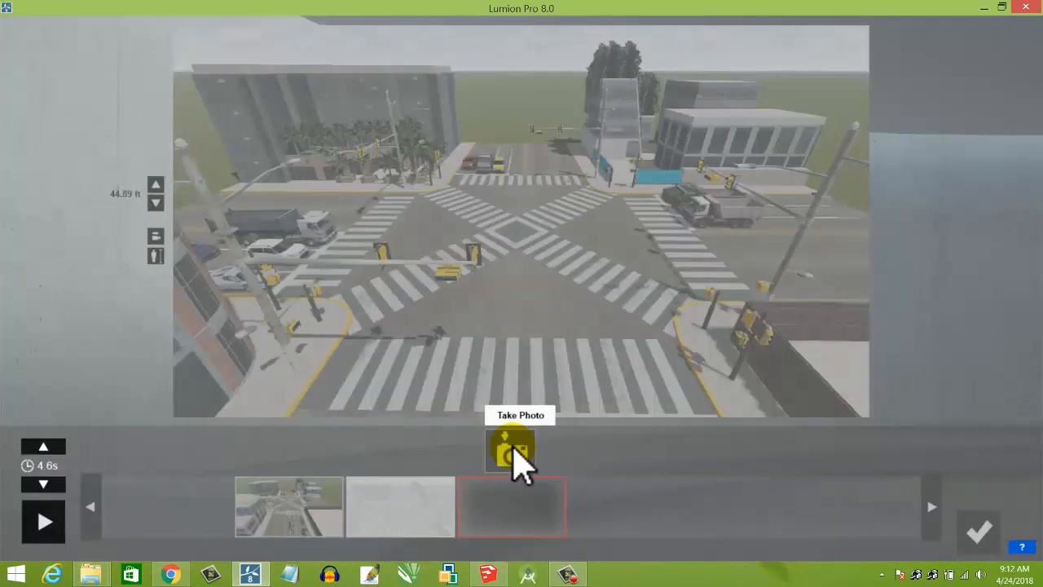
Capture a third keyframe from higher up, looking down on the centre of the intersection, and save the clip.
scroll(535, 371, down, 2)
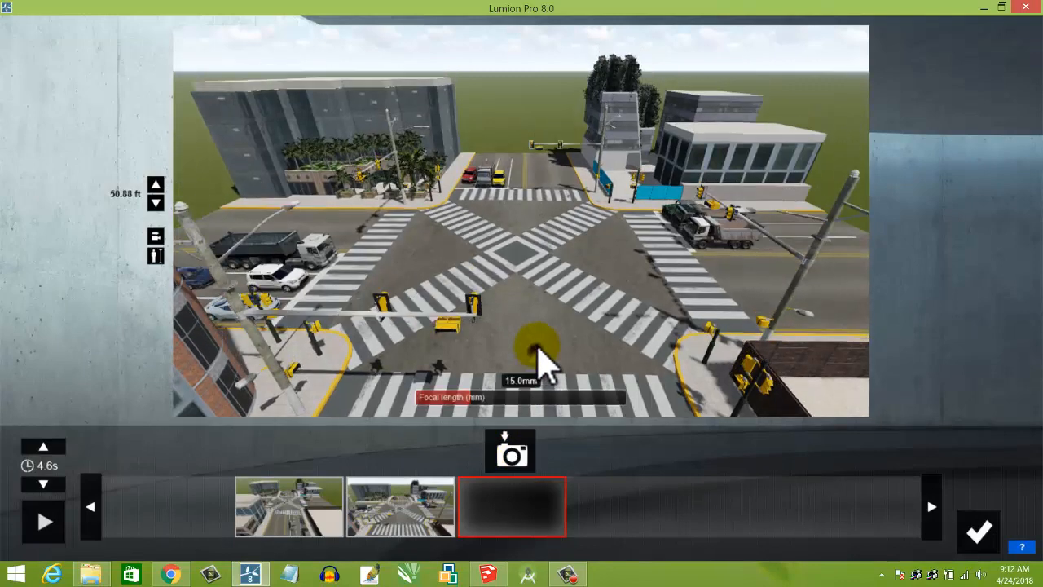
key(q)
right_drag(536, 348, 535, 352)
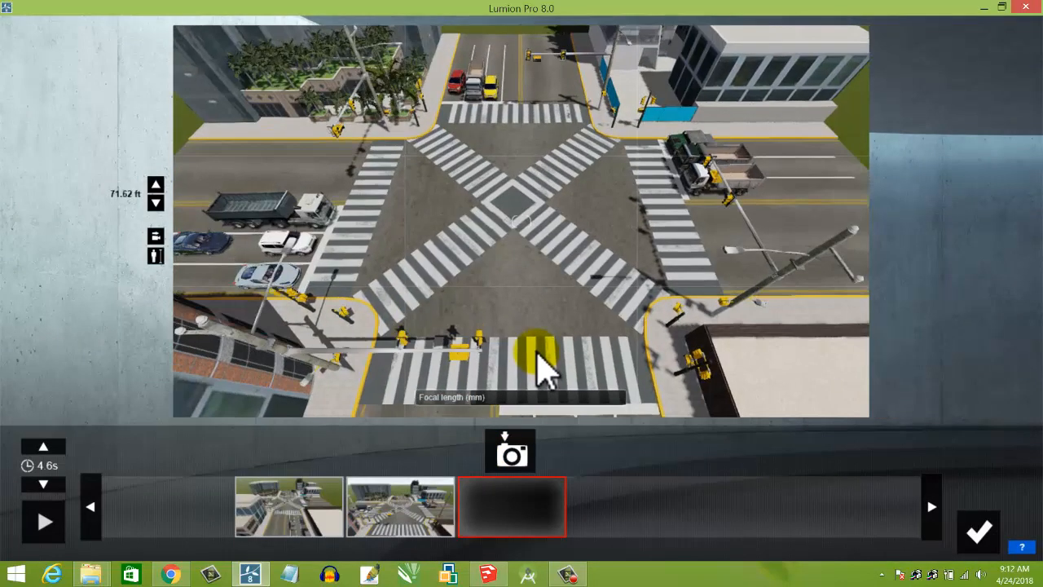
key(w)
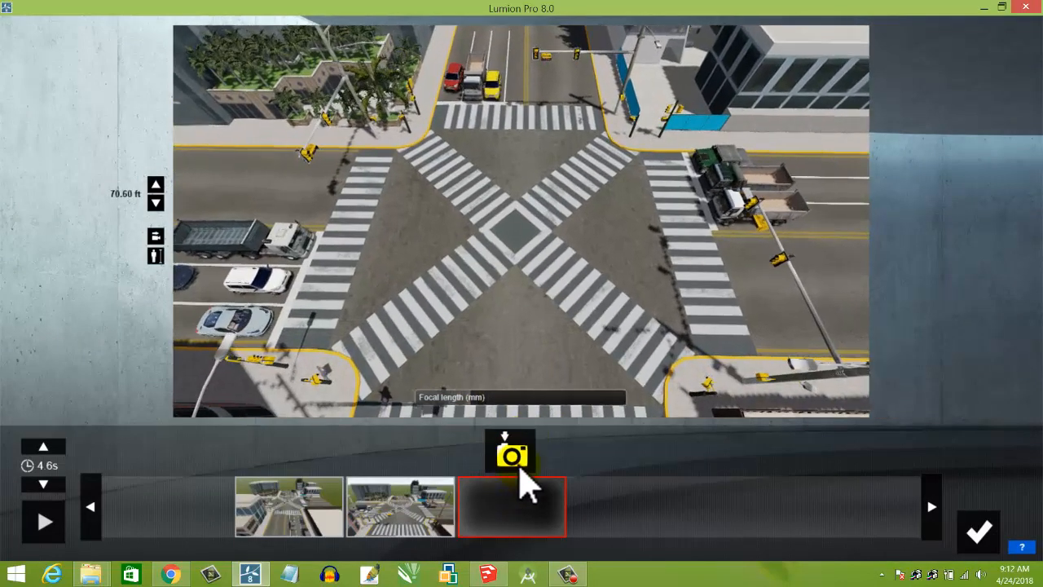
click(524, 484)
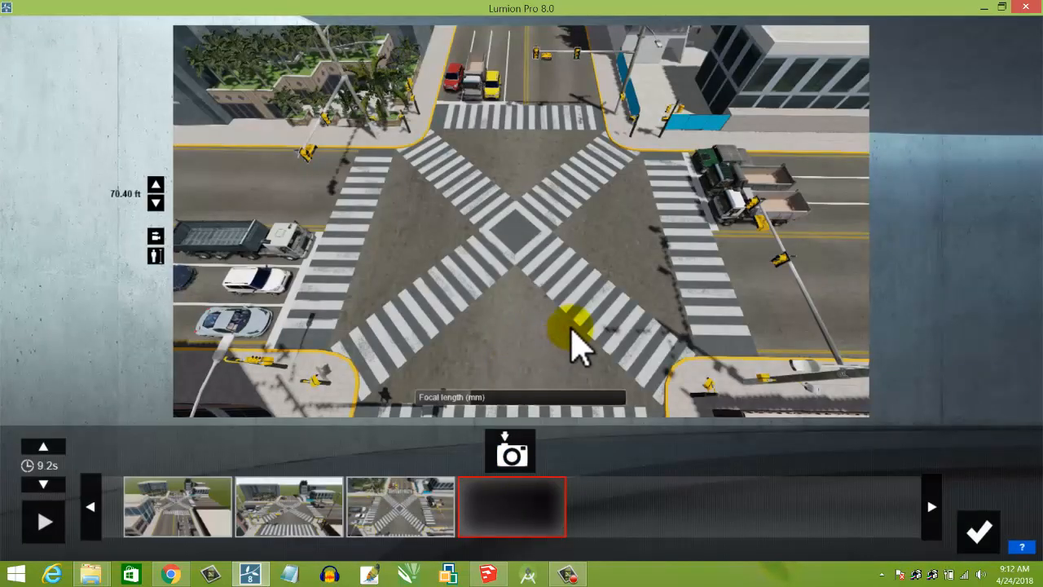
click(978, 534)
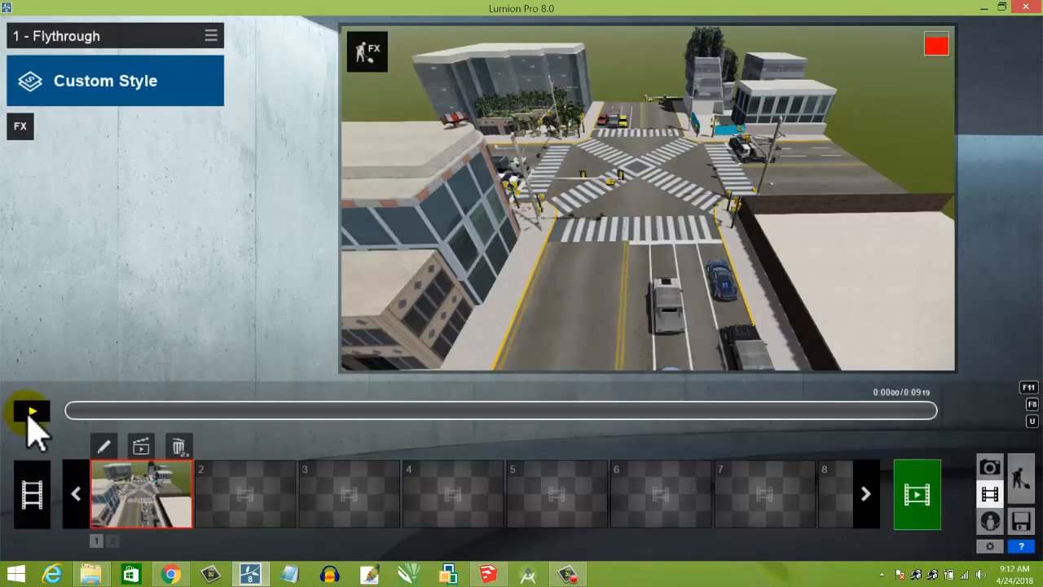
Play back the flythrough clip and add the Mass Move effect to it.
click(31, 410)
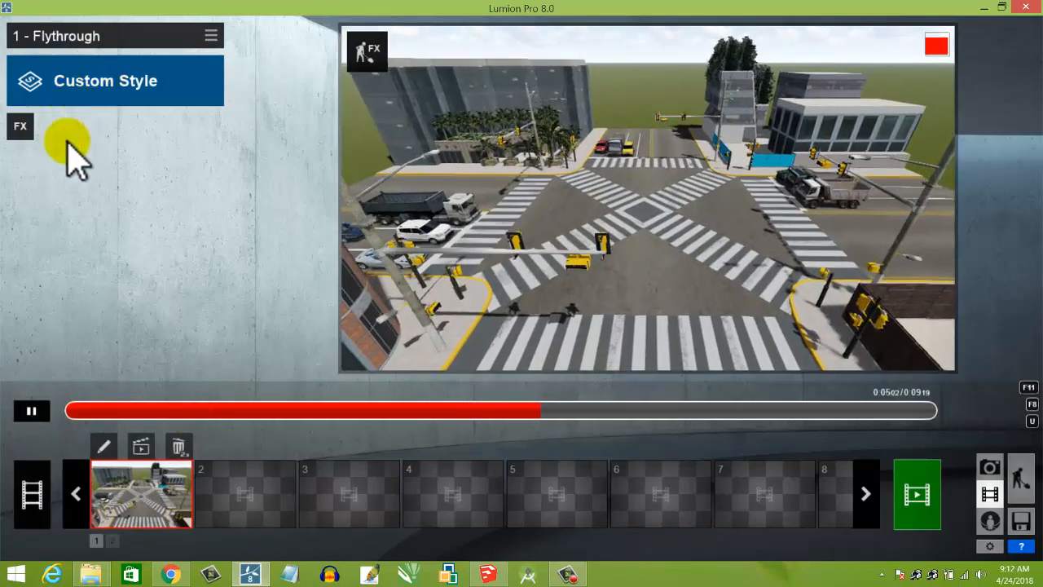
click(21, 128)
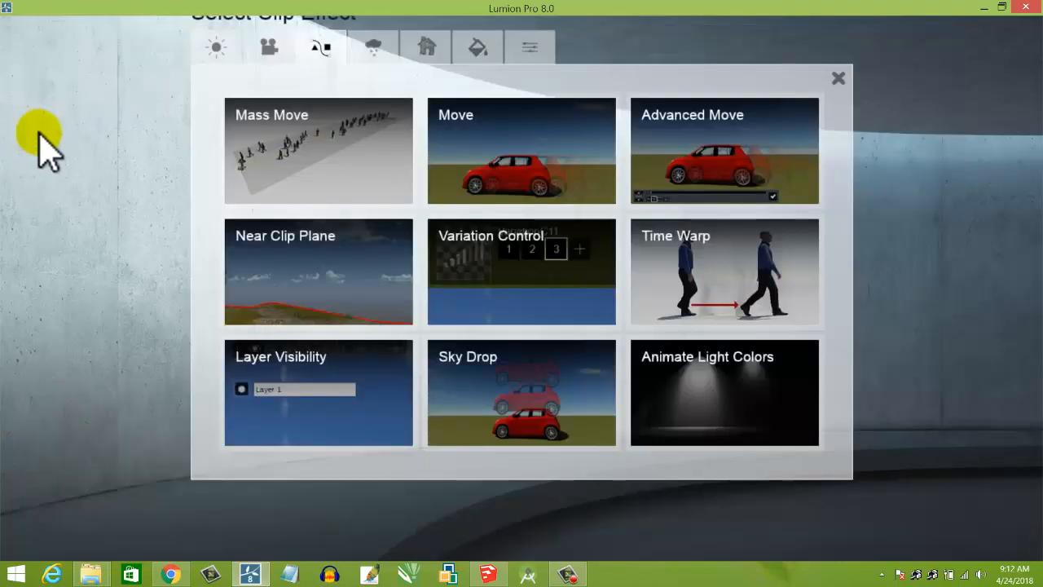
click(302, 164)
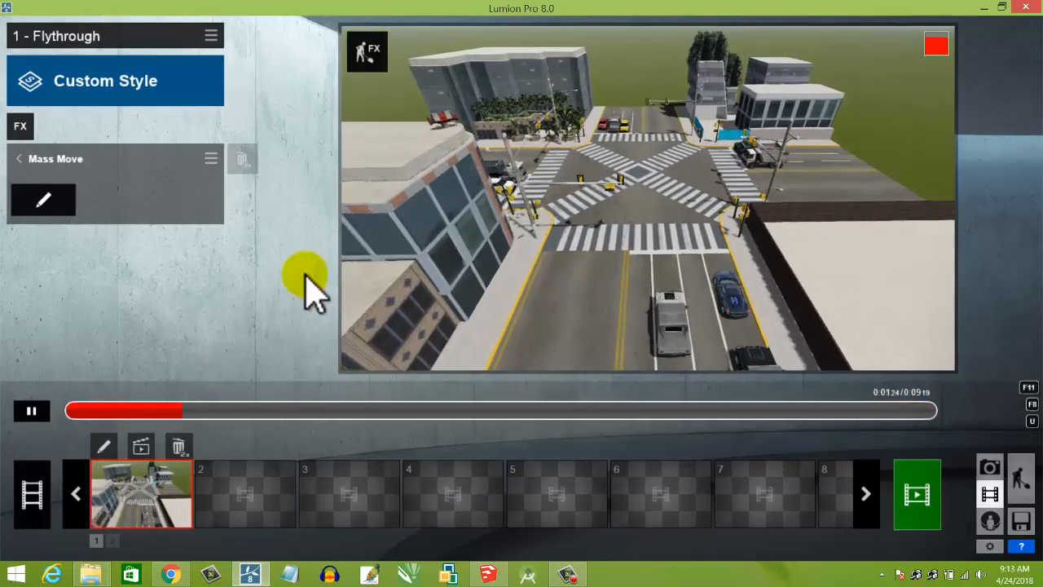
Open the Mass Move effect for editing and lay a path along the vehicle lanes from the near street end to the crosswalk.
click(40, 208)
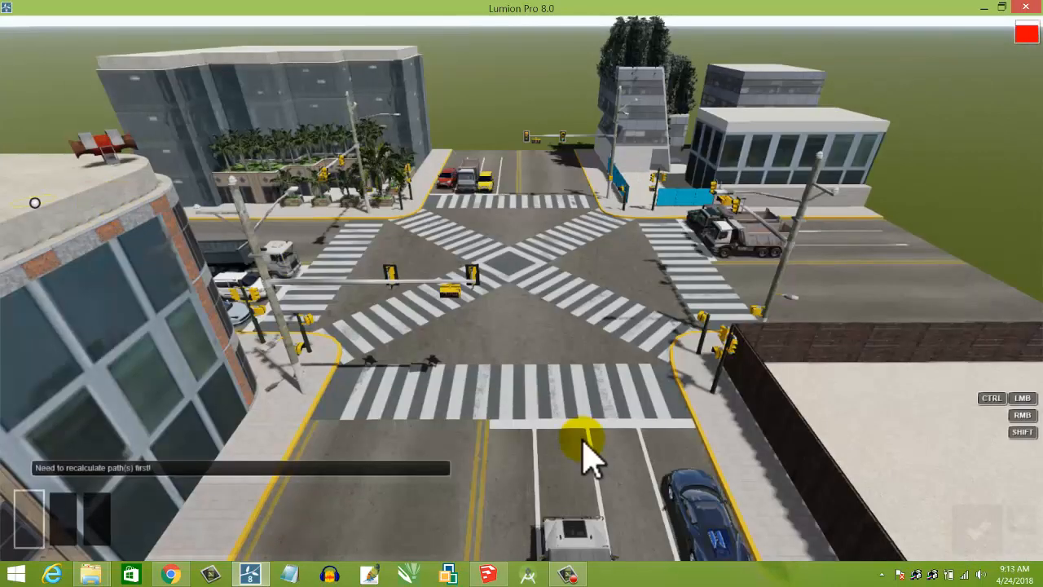
scroll(640, 419, down, 3)
scroll(640, 432, down, 5)
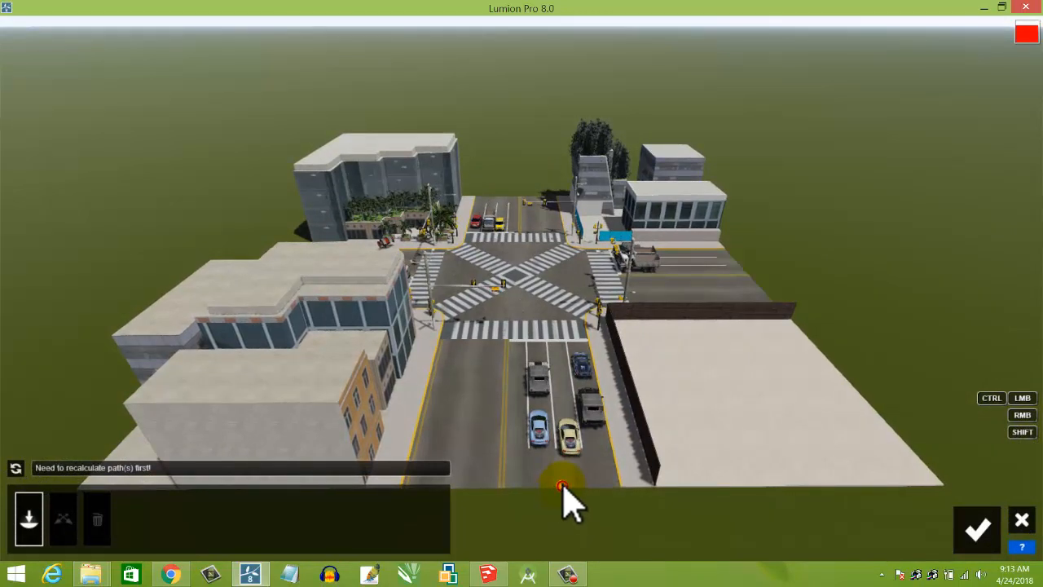
click(563, 488)
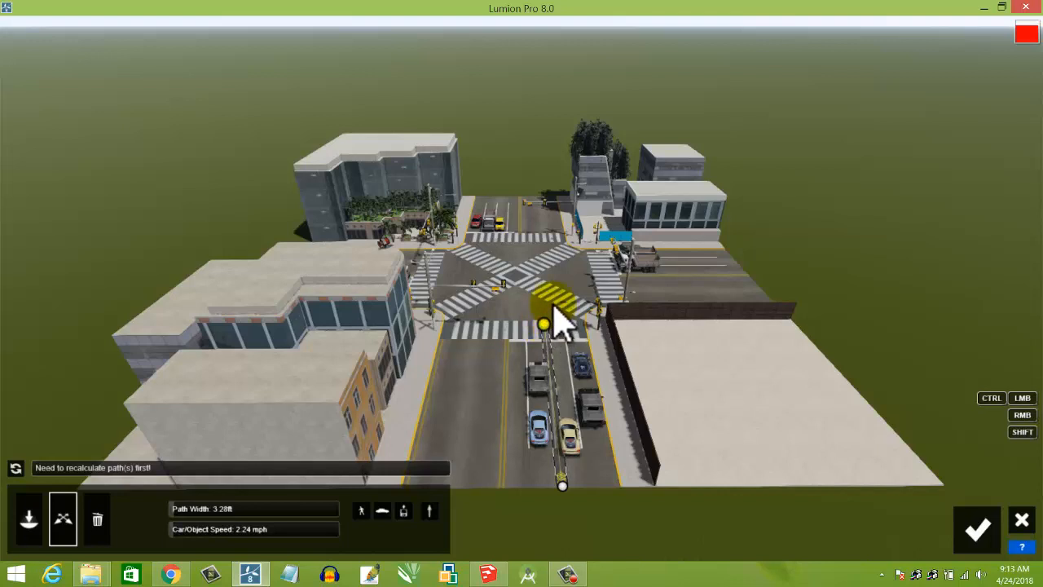
scroll(562, 322, up, 5)
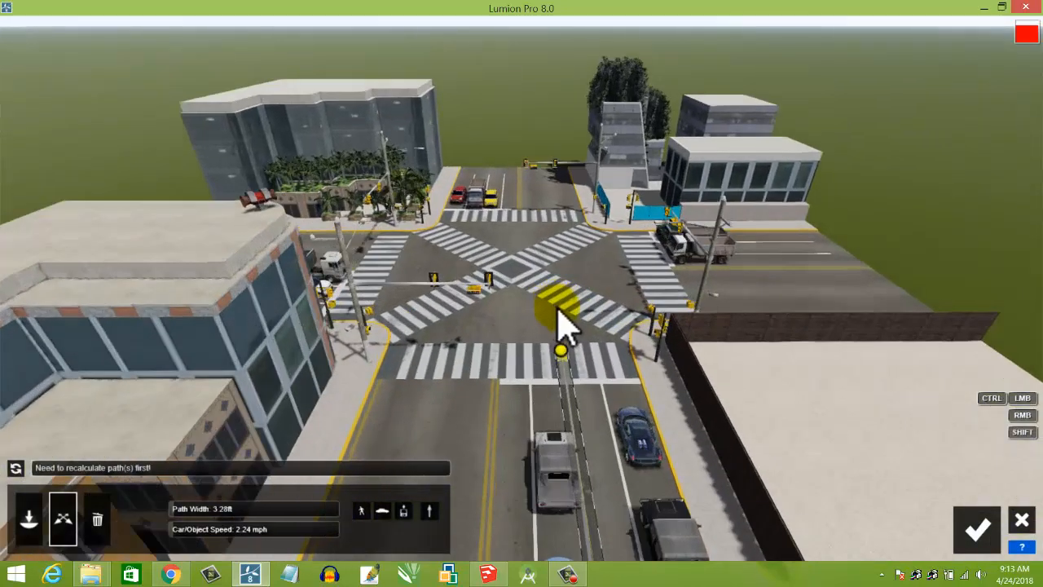
scroll(580, 369, up, 4)
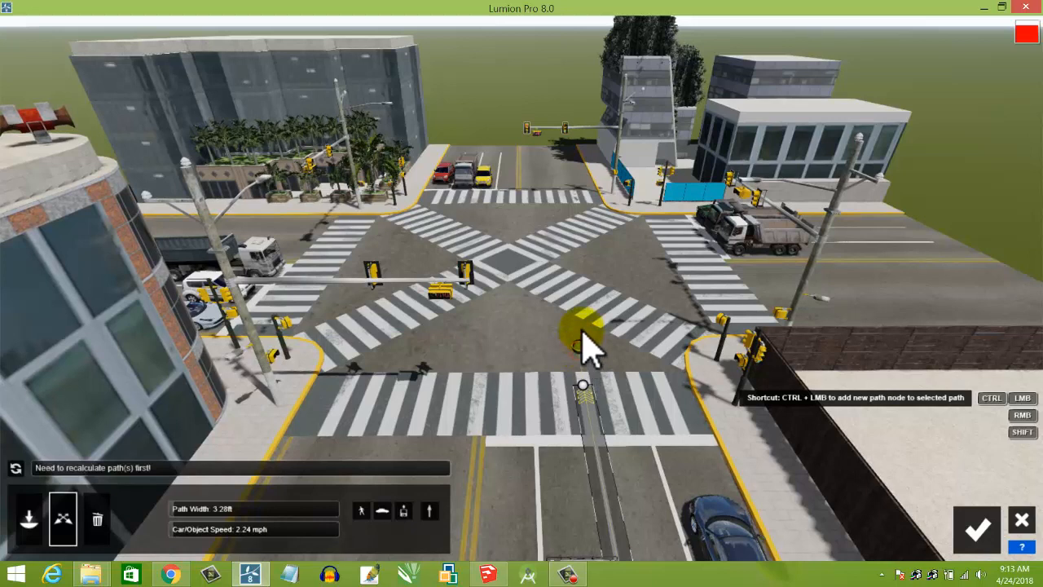
Extend the vehicle path with nodes turning right onto the cross street and set the path width to 25.18 ft.
ctrl+click(579, 339)
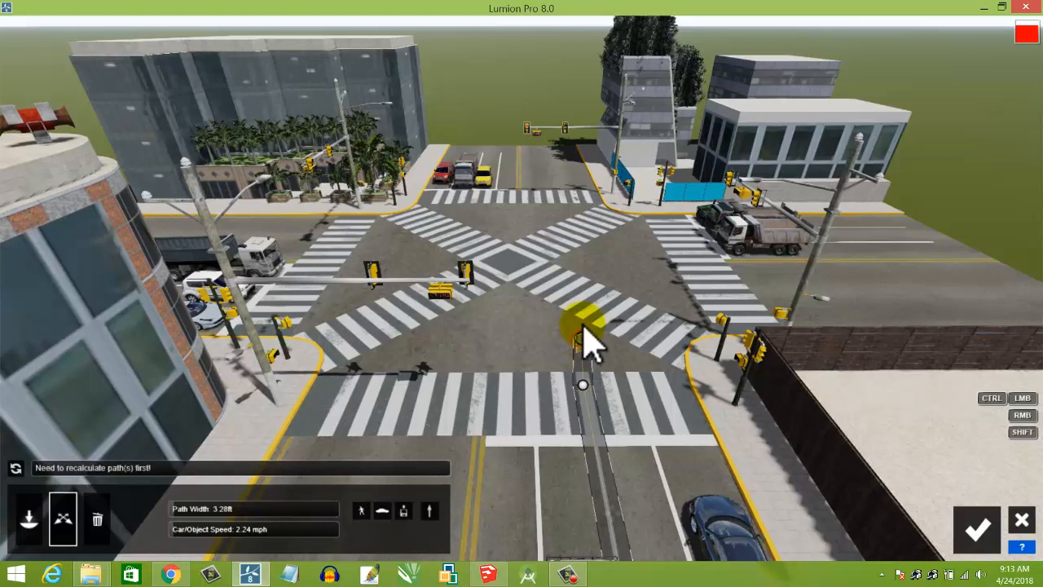
drag(590, 315, 641, 298)
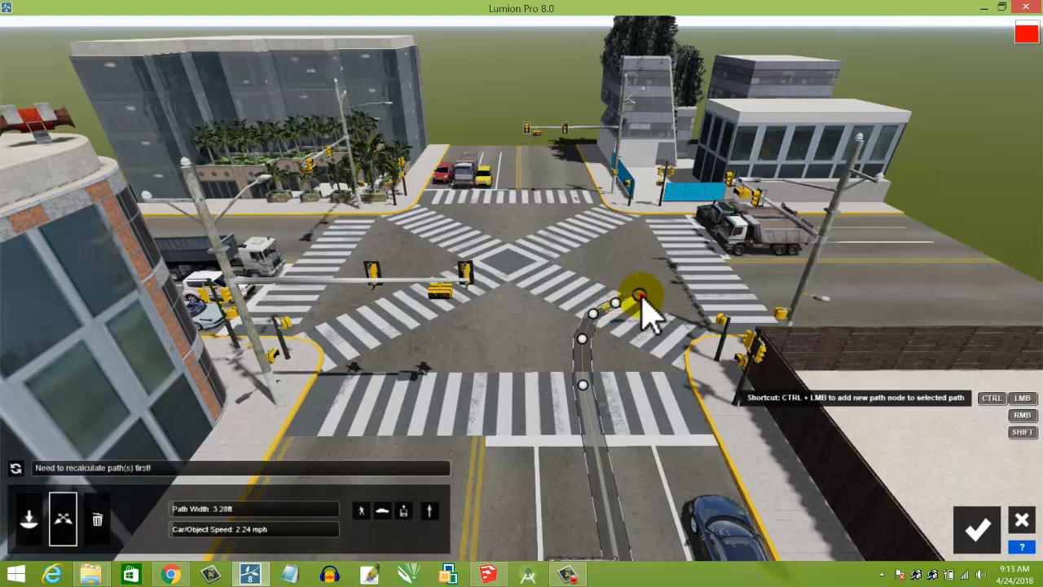
ctrl+click(670, 294)
ctrl+click(692, 294)
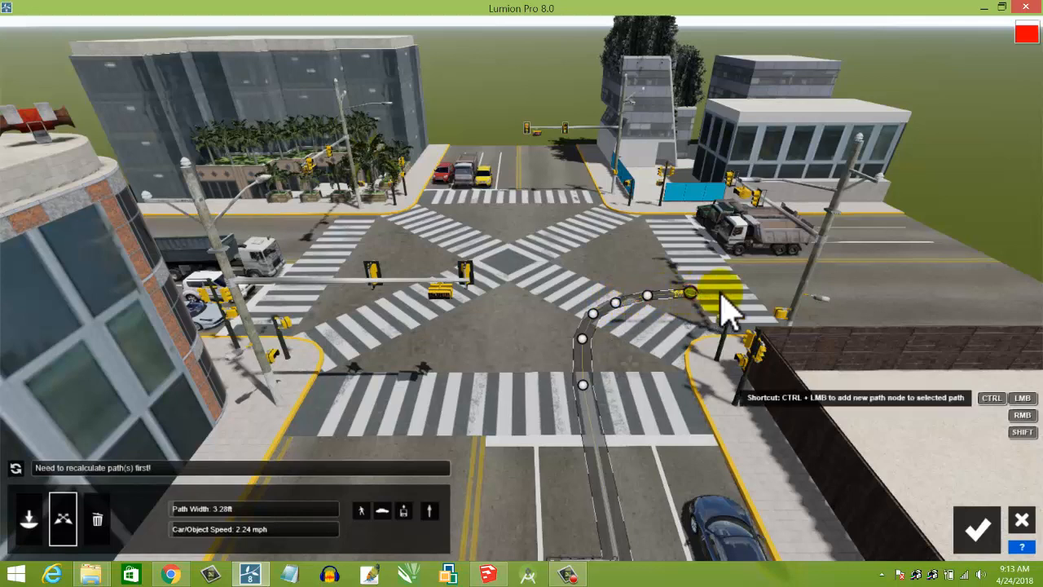
ctrl+click(1023, 289)
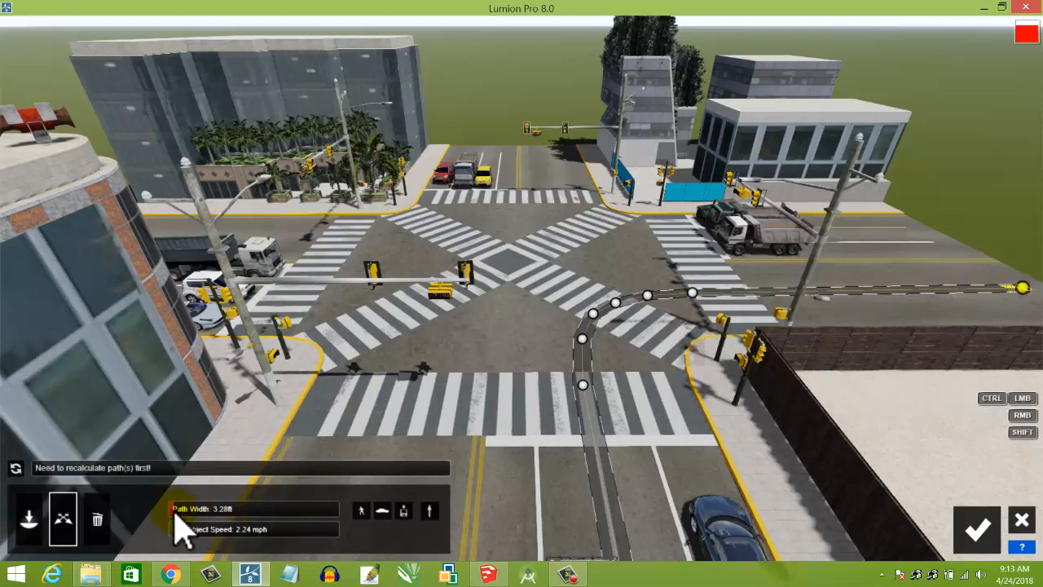
drag(180, 516, 245, 530)
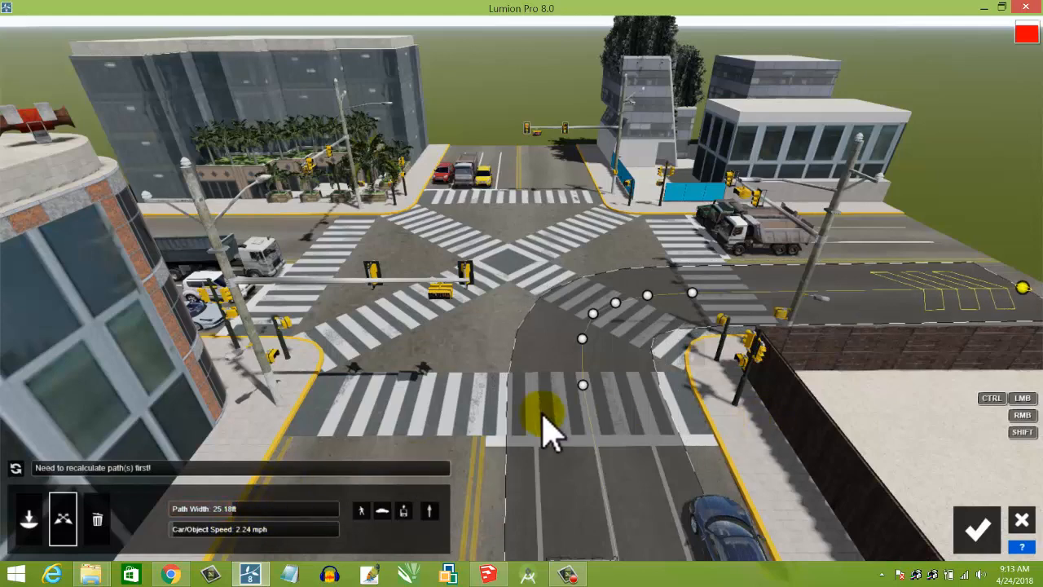
Rework the vehicle path's nodes around the right turn and move its end node farther along the cross street.
scroll(520, 397, down, 3)
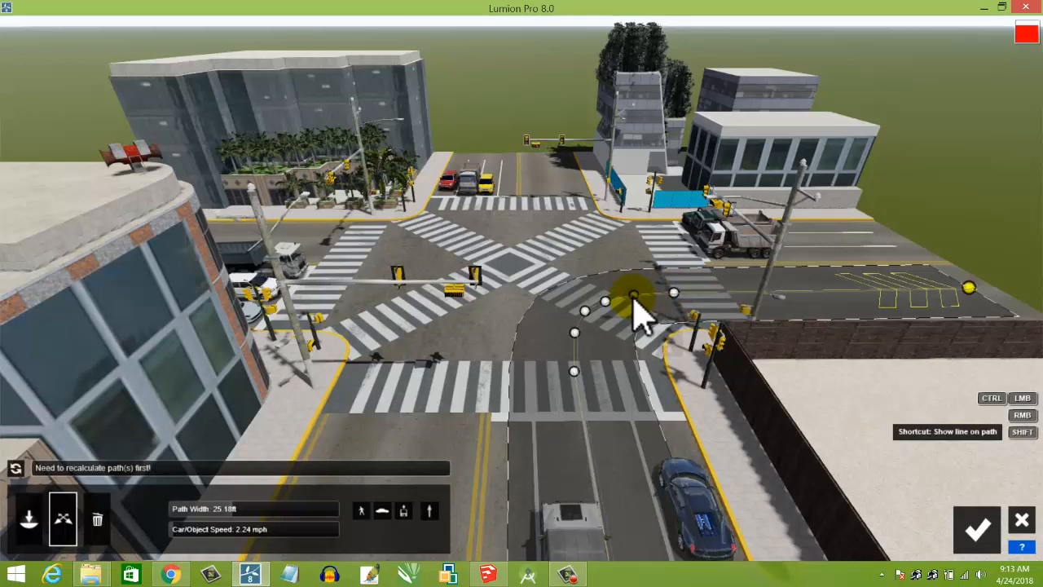
click(674, 292)
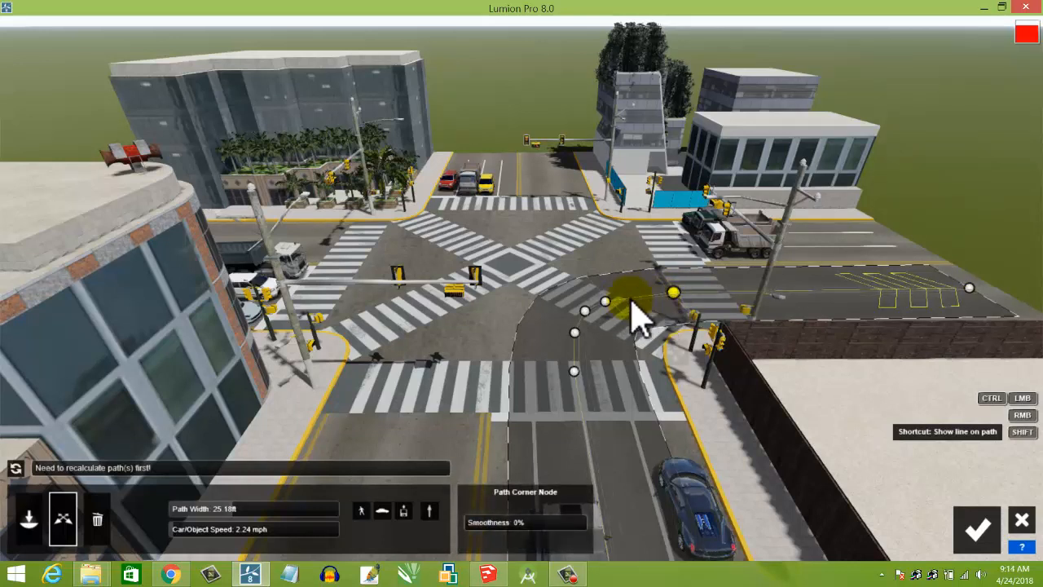
click(597, 309)
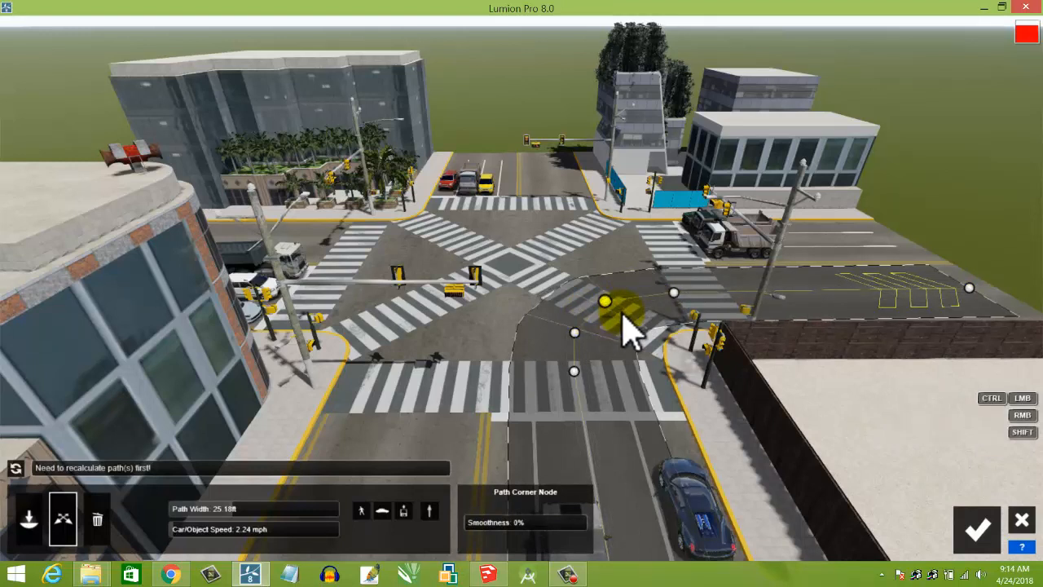
ctrl+click(605, 305)
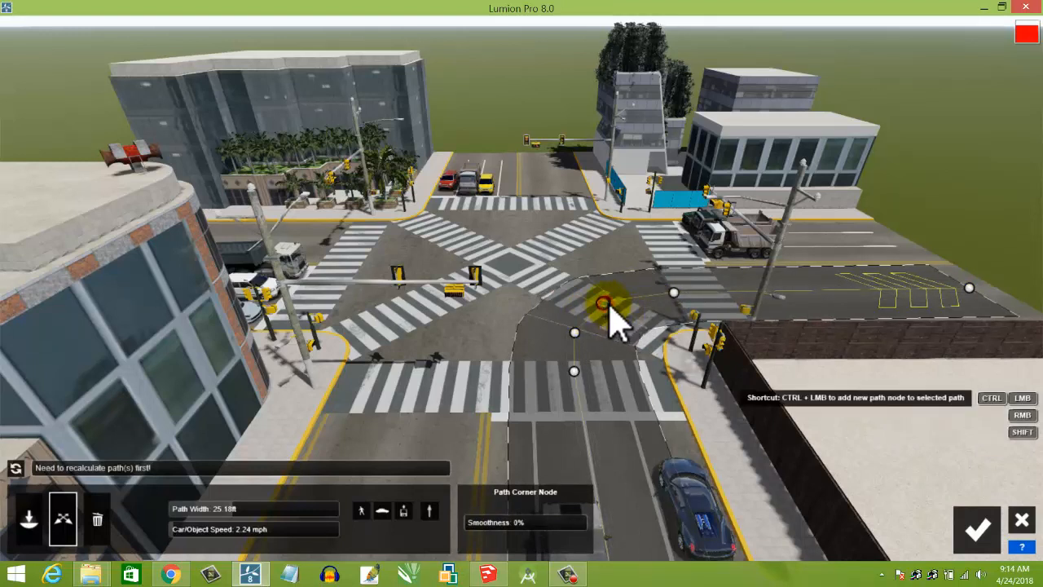
drag(599, 310, 586, 320)
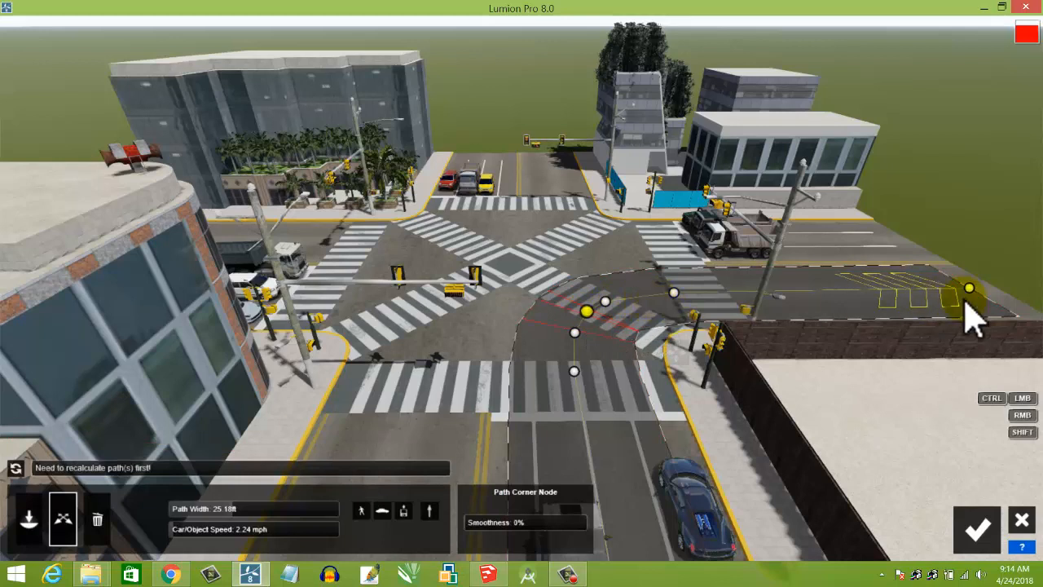
drag(985, 295, 1001, 295)
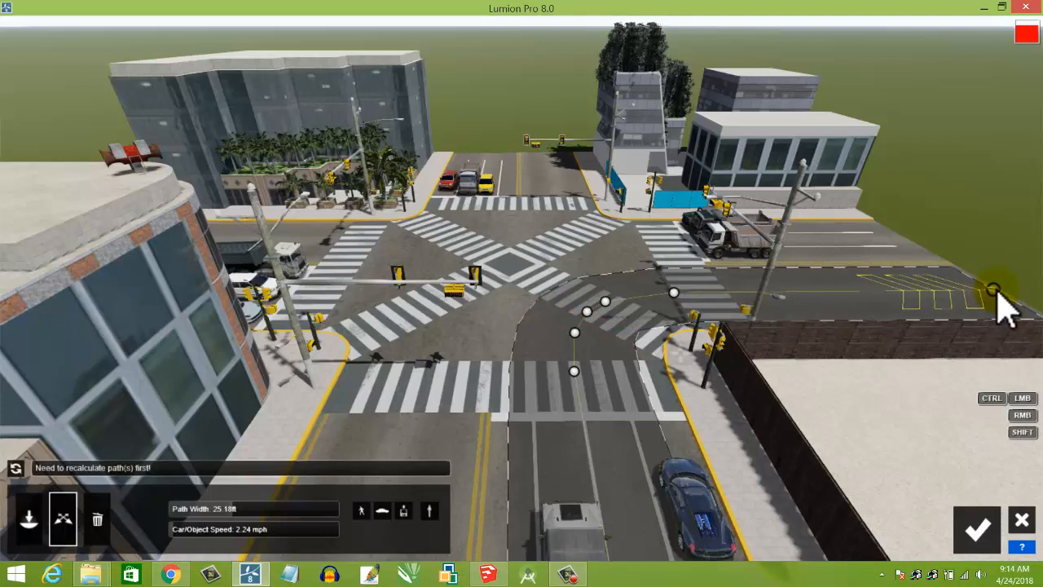
Add a second path running diagonally over the crosswalk from the near-left corner to the far-right corner.
scroll(758, 291, down, 4)
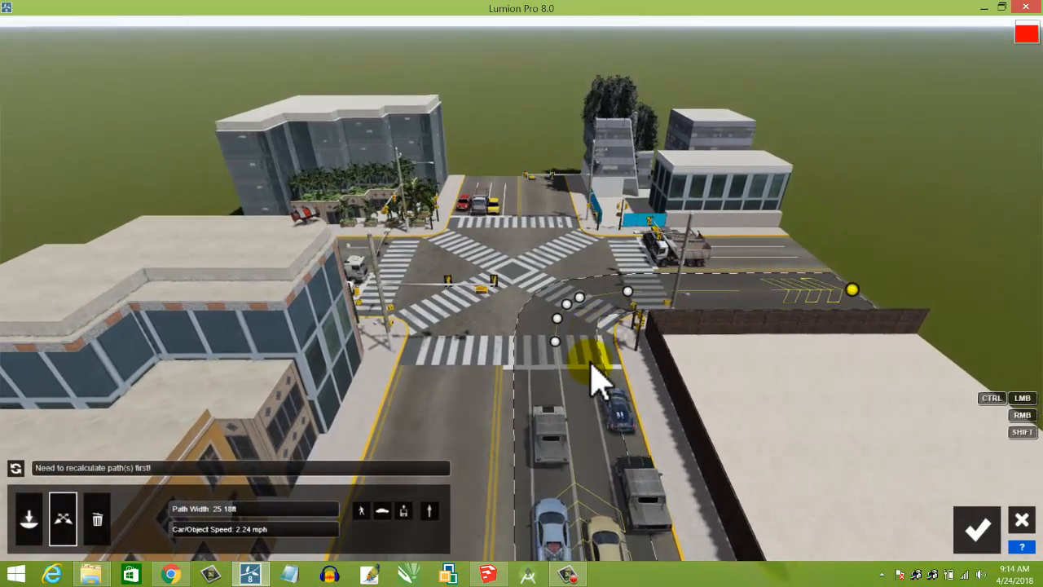
scroll(424, 324, up, 5)
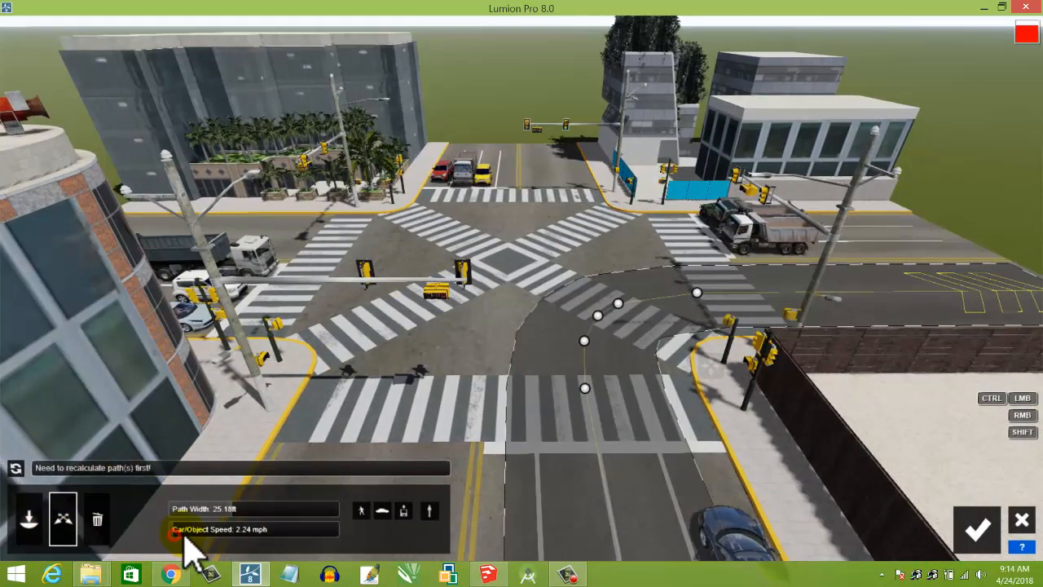
click(30, 522)
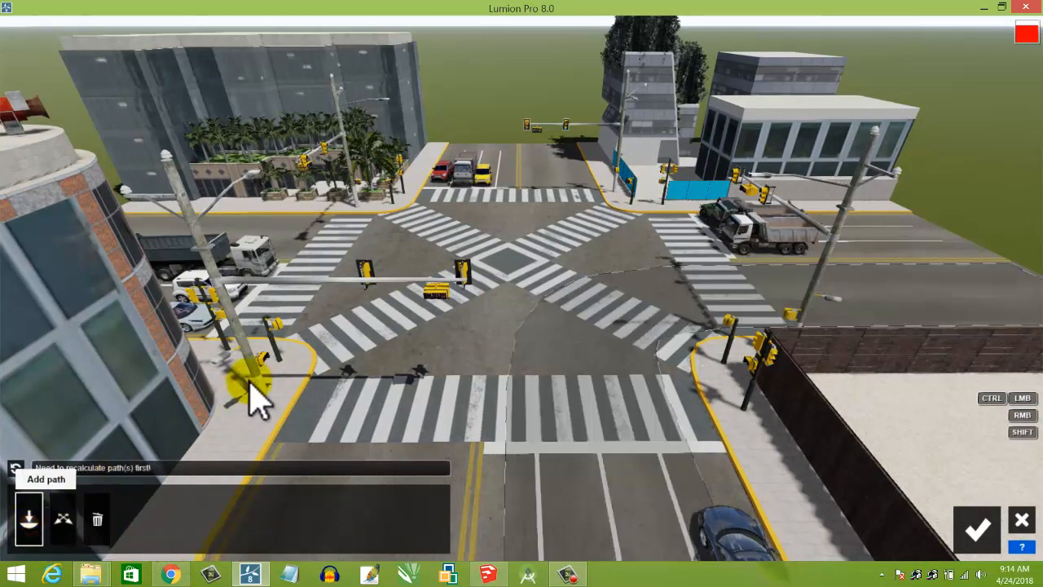
click(289, 358)
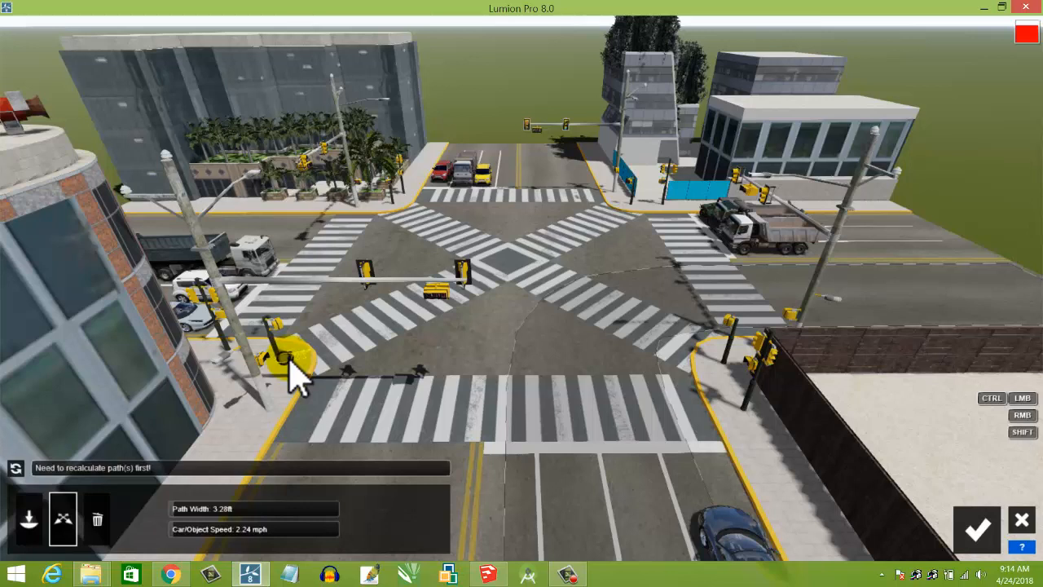
click(544, 242)
click(613, 207)
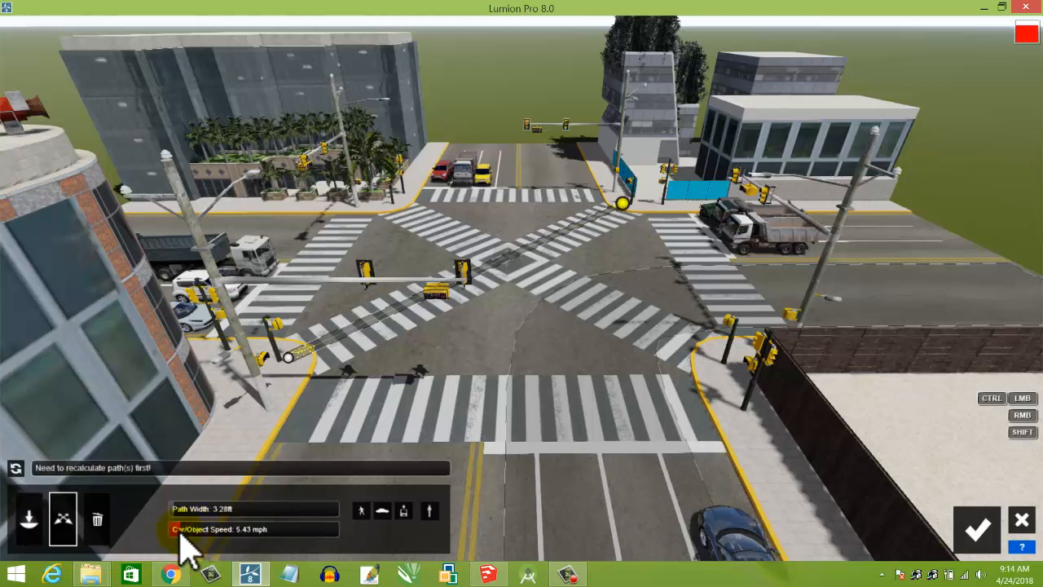
Set the diagonal crosswalk path's width to 16.74 ft and its speed to 5.08 mph, and make it dual direction.
drag(197, 518, 218, 519)
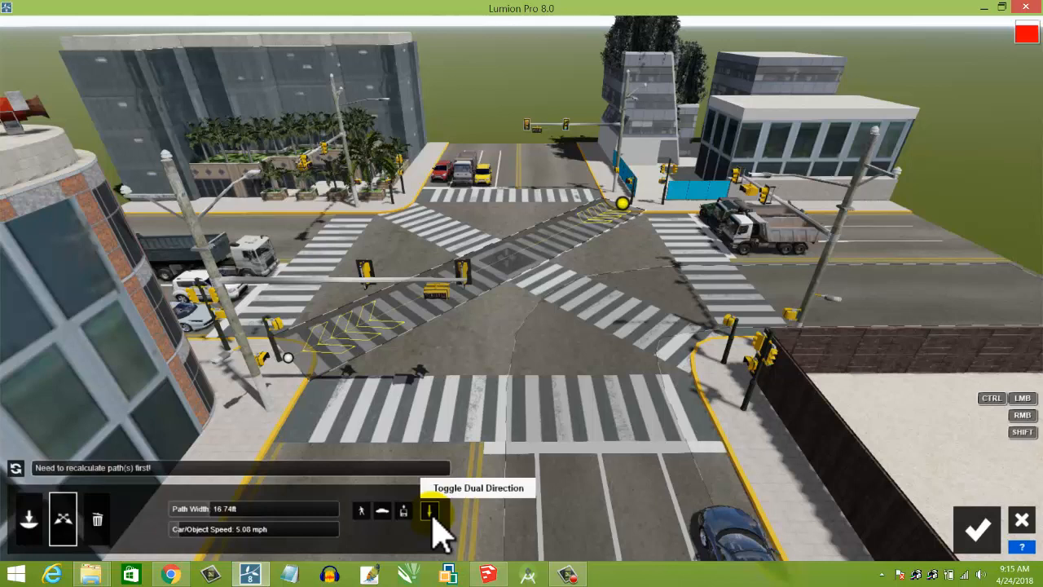
click(431, 514)
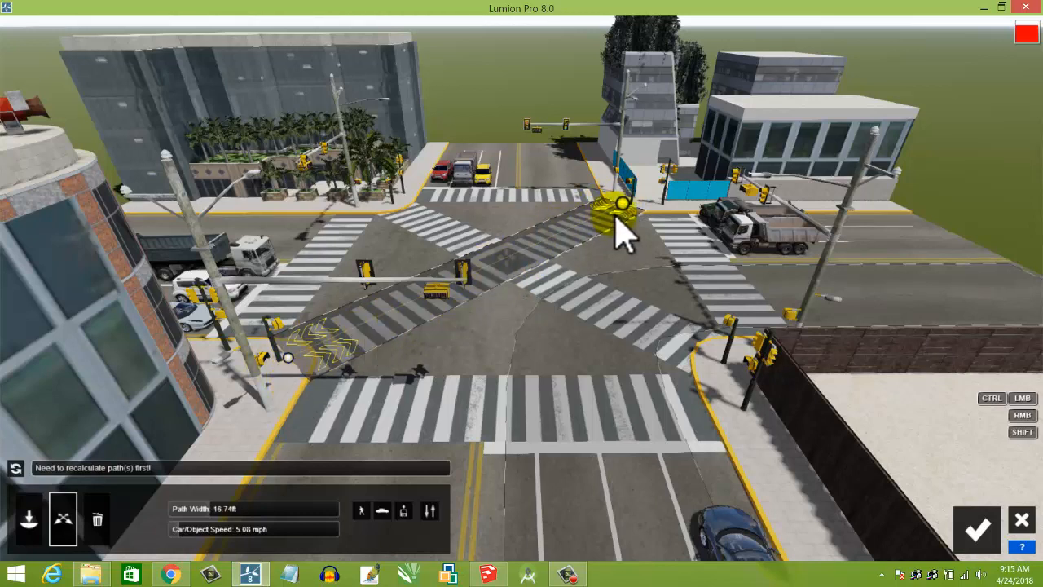
Add a dual-direction path along the crosswalk in front of the waiting dump truck and cars, 13.16 ft wide.
click(29, 522)
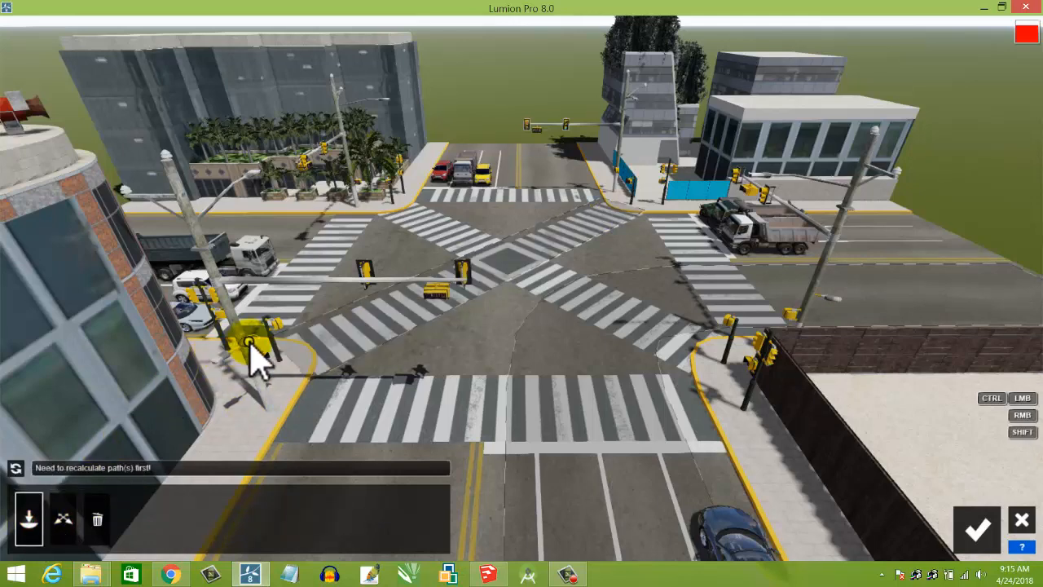
scroll(272, 346, up, 3)
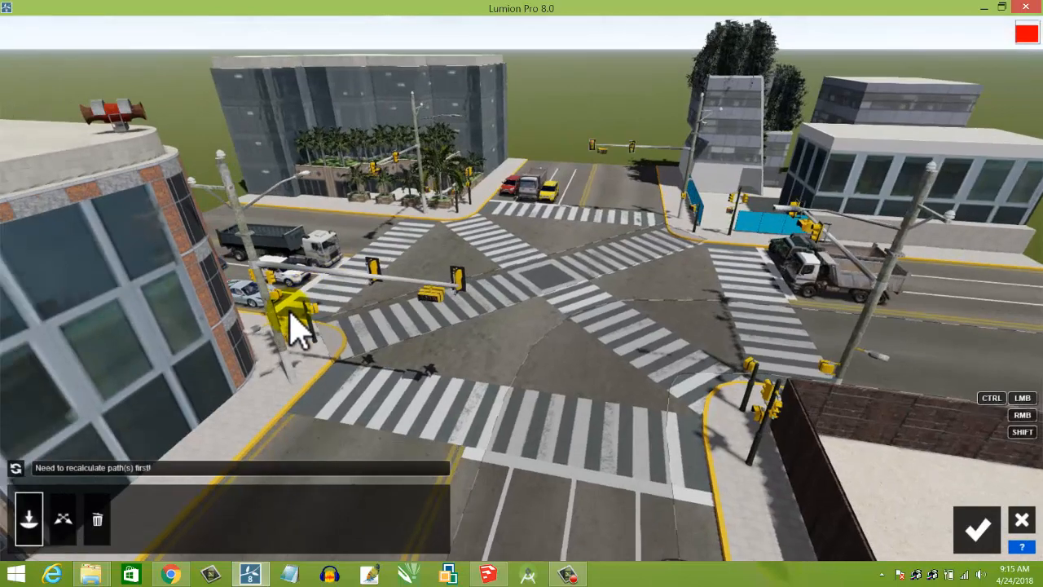
key(d)
right_drag(291, 315, 284, 306)
key(d)
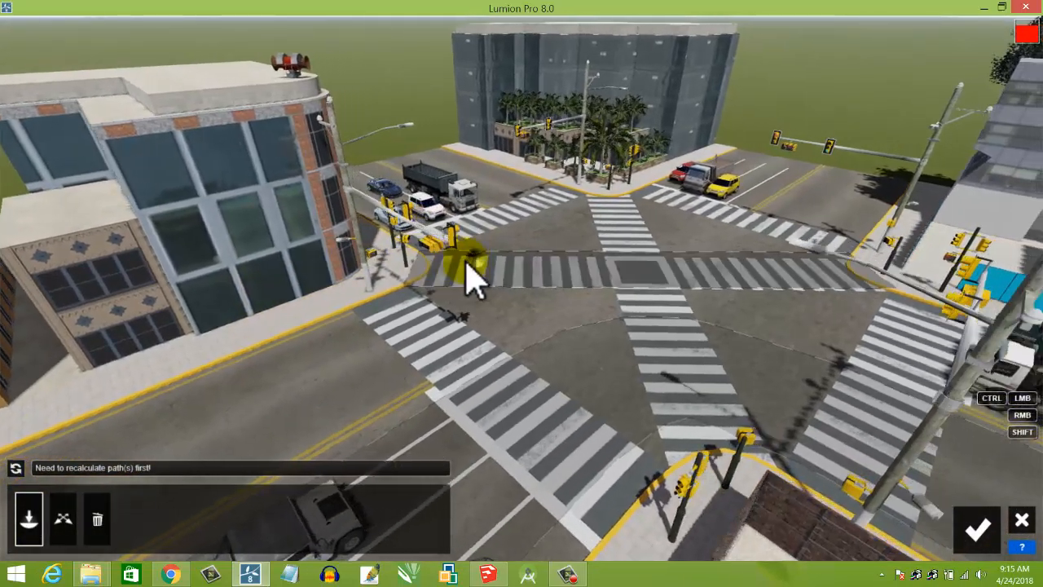
key(d)
right_drag(466, 261, 474, 260)
key(d)
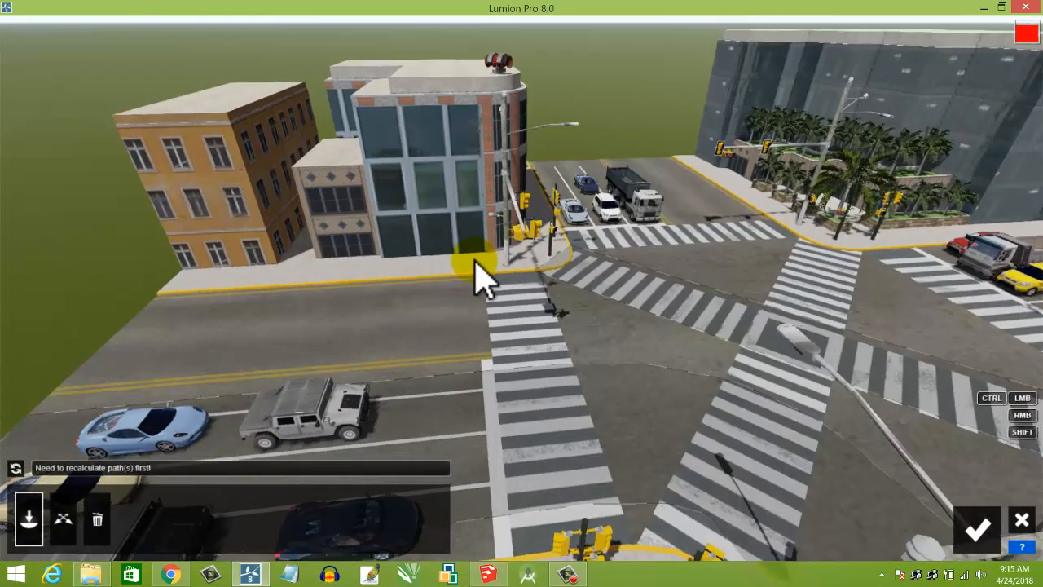
key(w)
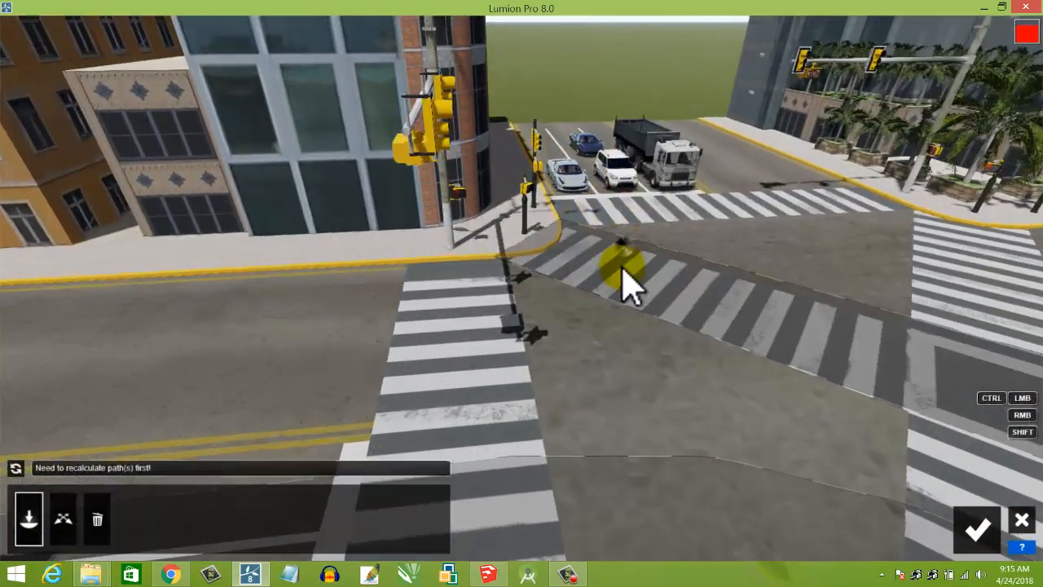
right_drag(622, 267, 622, 262)
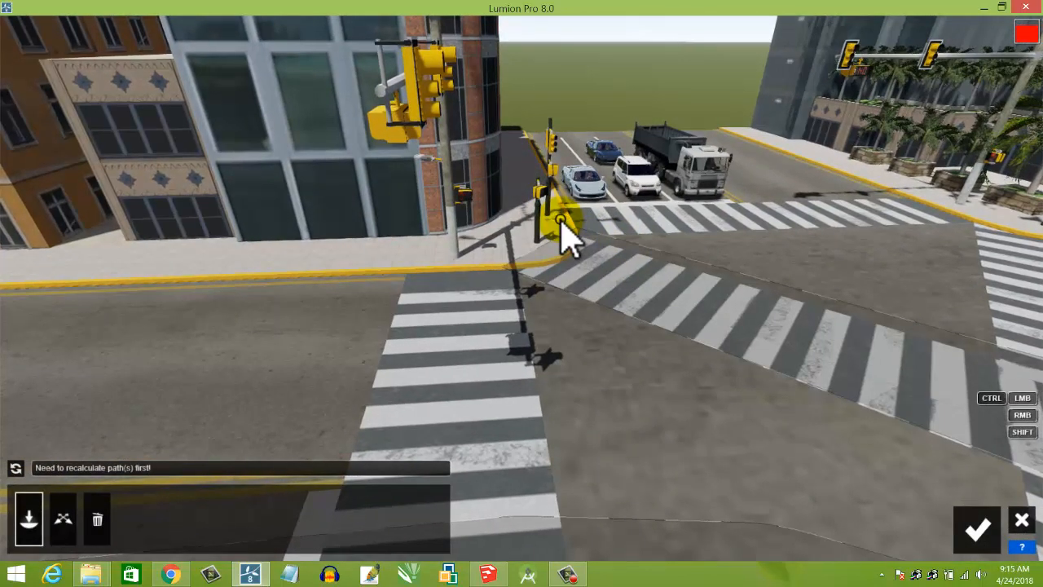
drag(601, 220, 730, 219)
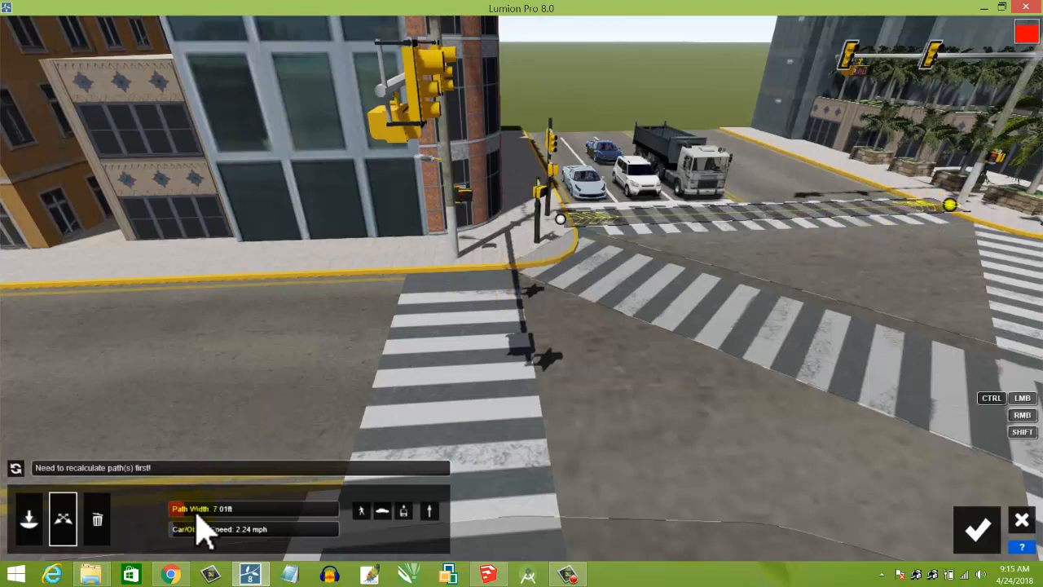
drag(203, 518, 204, 518)
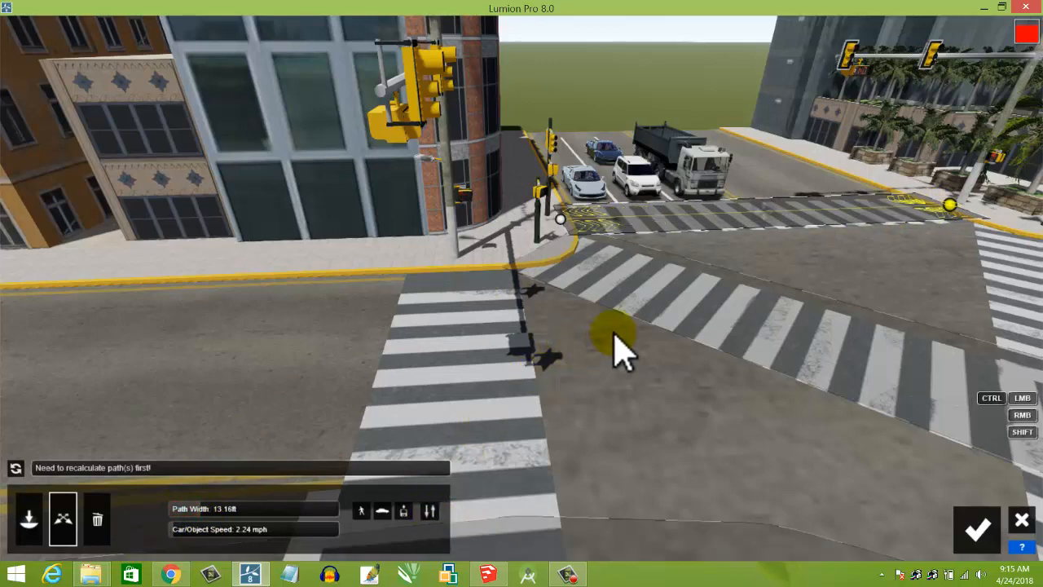
Check the new crosswalk path from above and accept the Mass Move path edits.
key(q)
right_drag(615, 330, 624, 304)
key(q)
key(q)
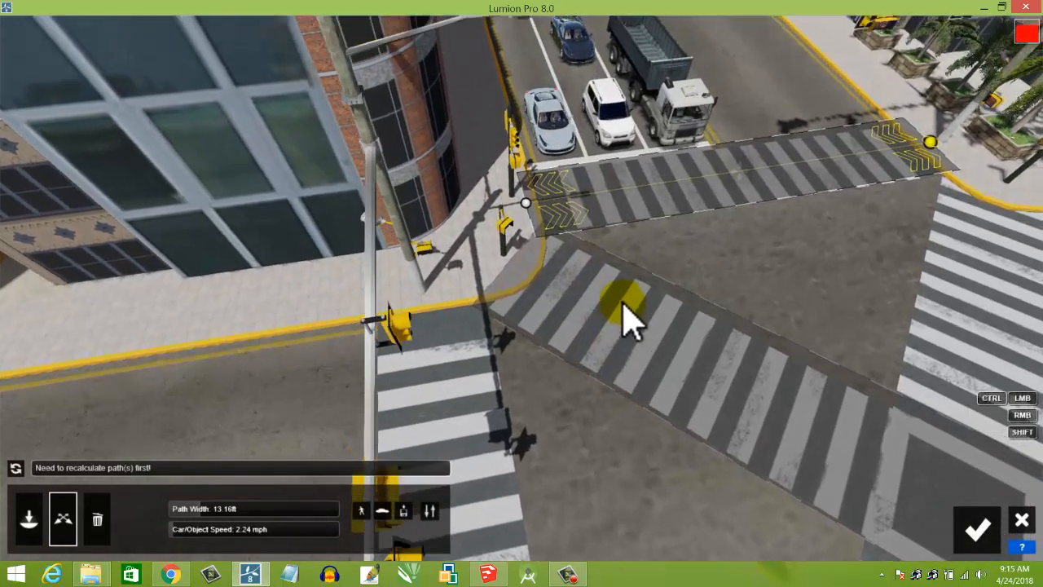
key(q)
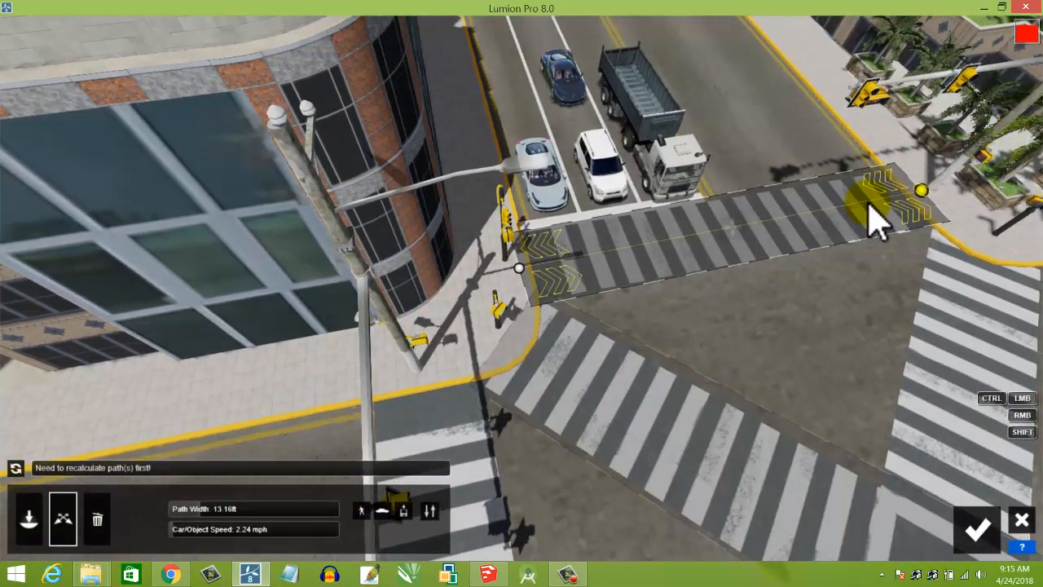
click(978, 529)
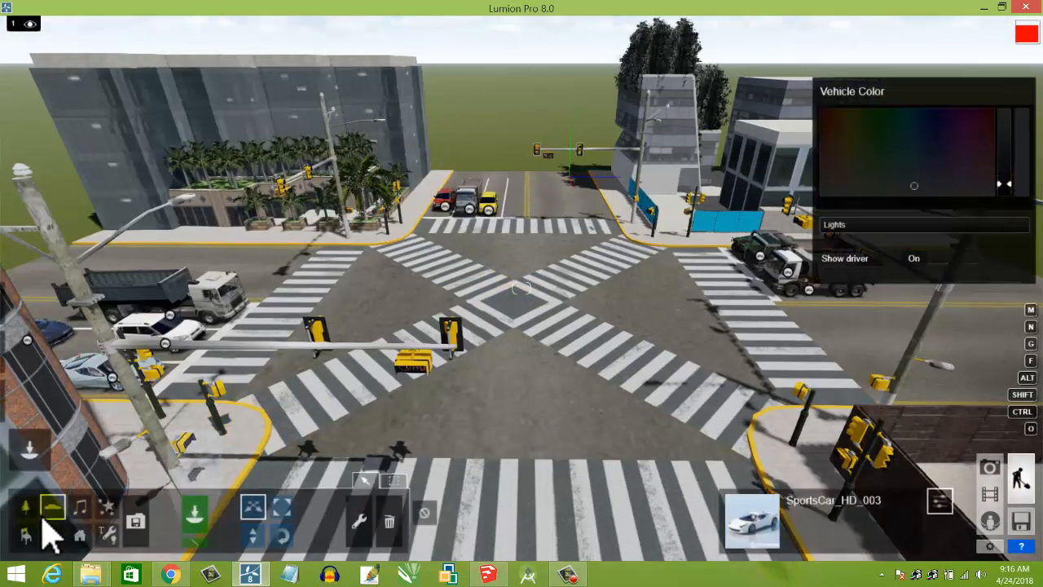
Place three Man_African_0005_Walk characters from the near-left corner onto the diagonal crosswalk.
click(52, 534)
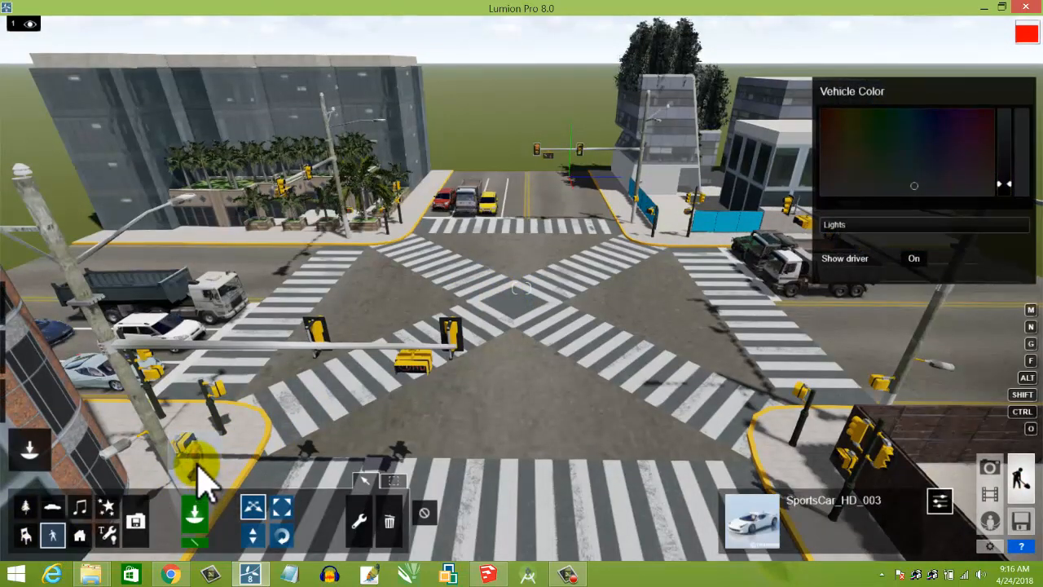
click(259, 425)
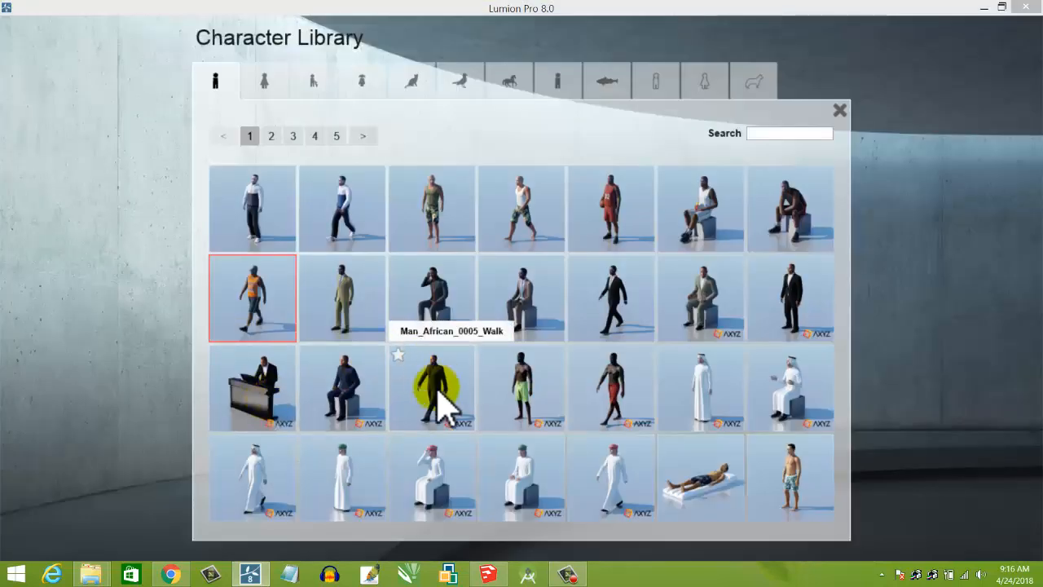
click(247, 460)
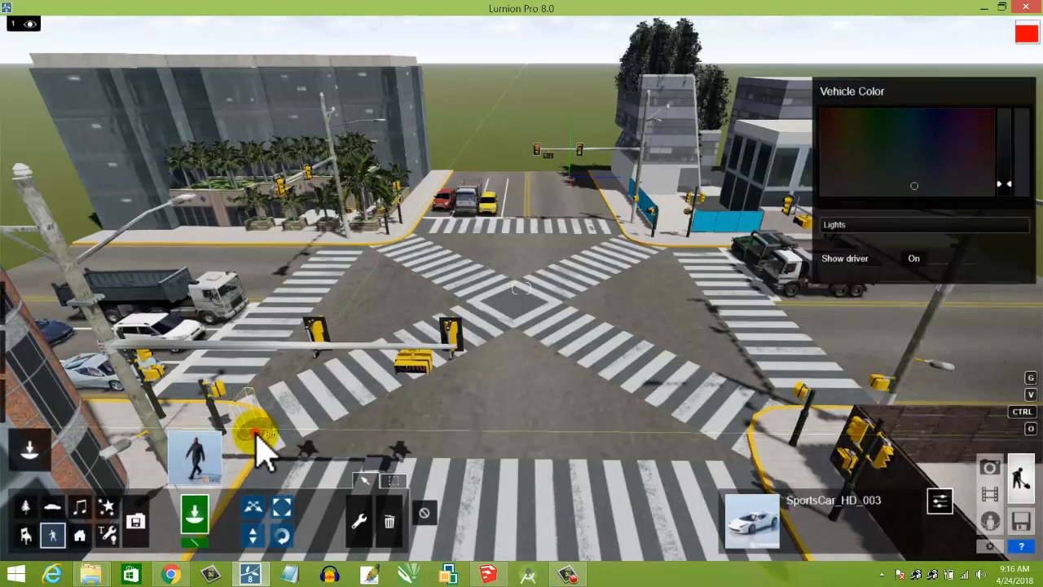
click(257, 434)
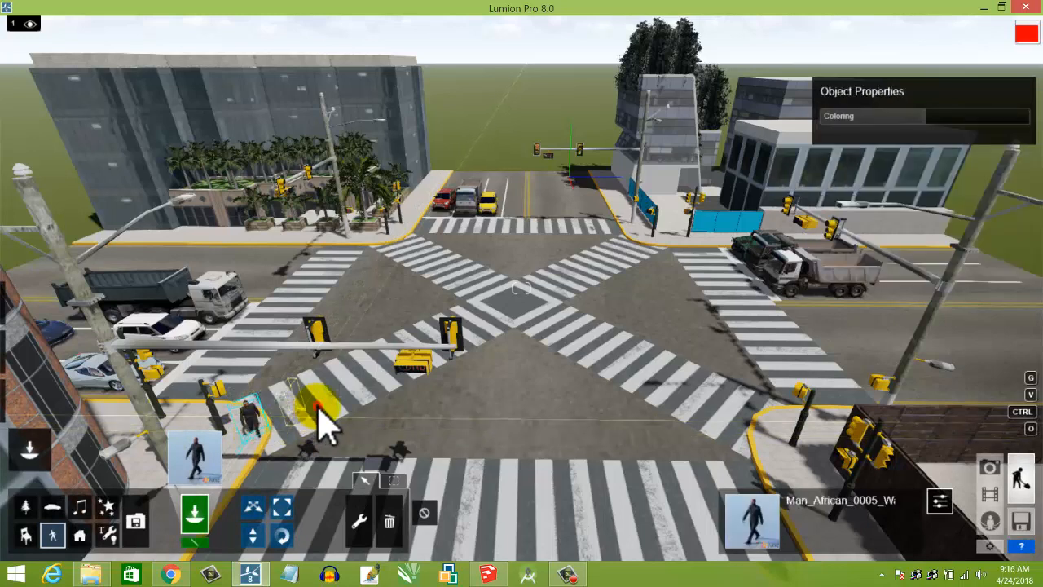
click(329, 401)
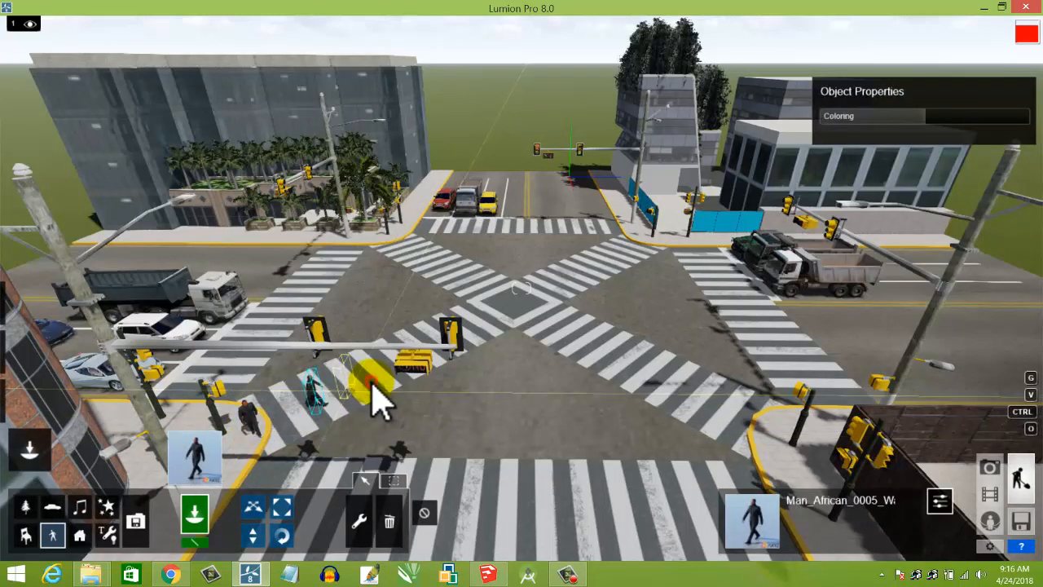
click(371, 376)
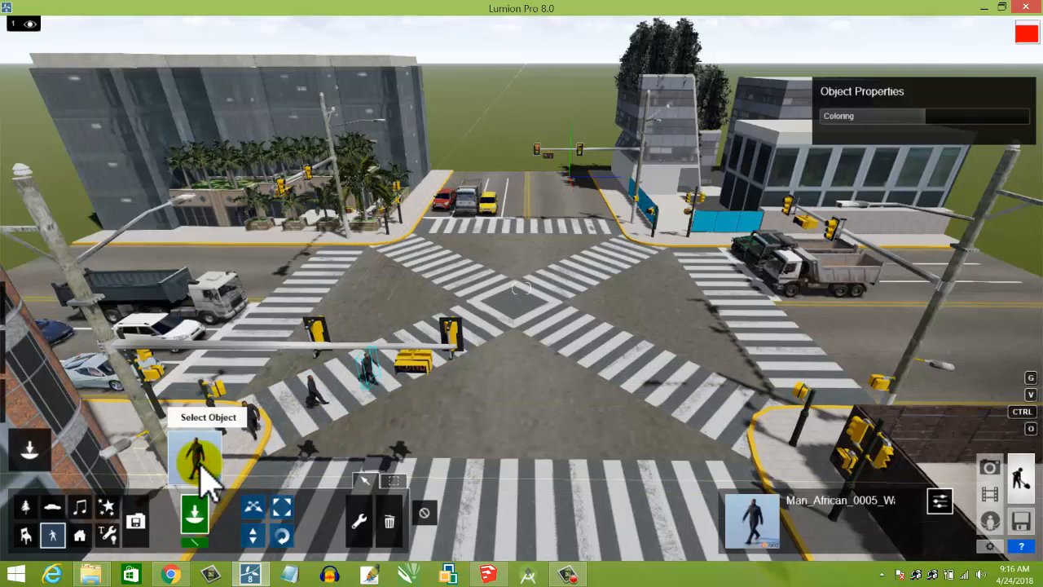
Place Man_African_0003_Walk characters at the near-left end of the diagonal crosswalk and at its far-right end.
click(200, 452)
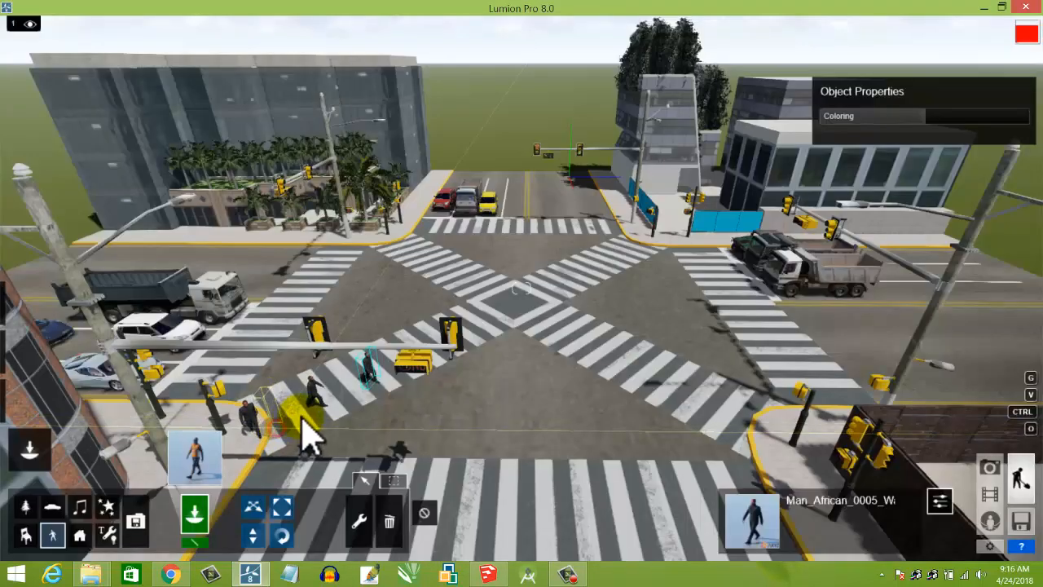
click(321, 432)
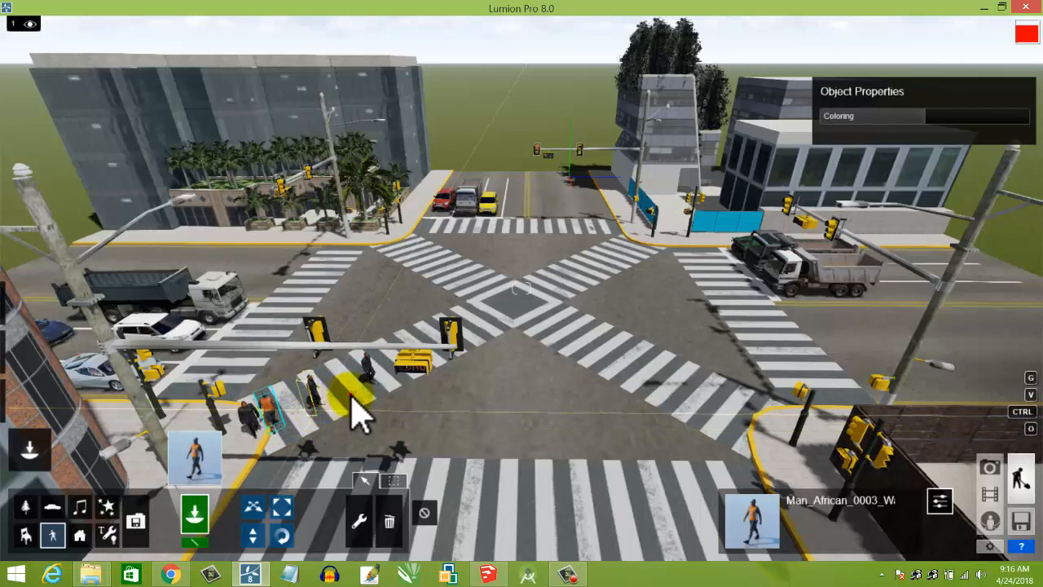
click(351, 395)
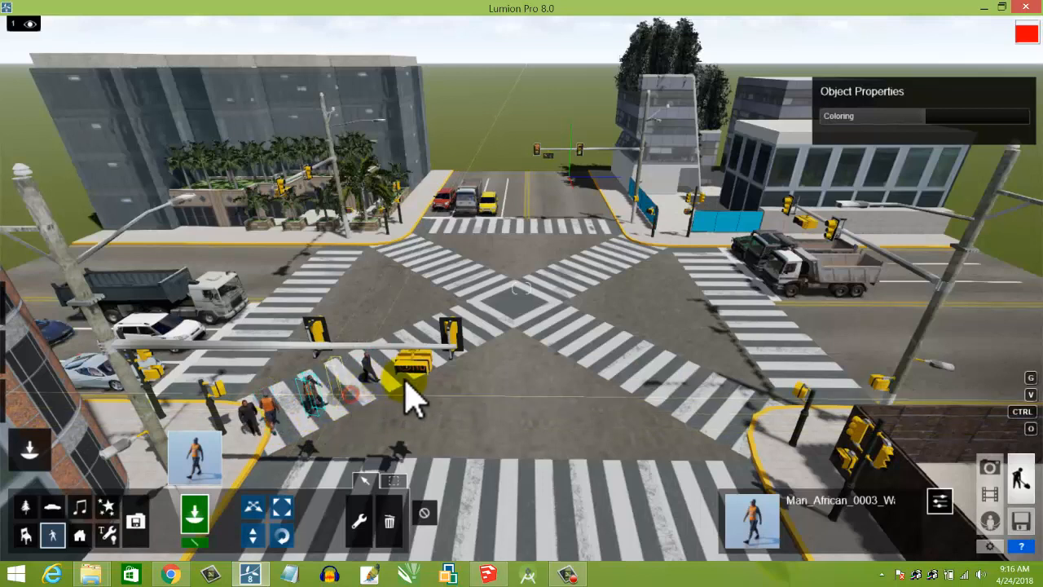
click(623, 244)
click(604, 259)
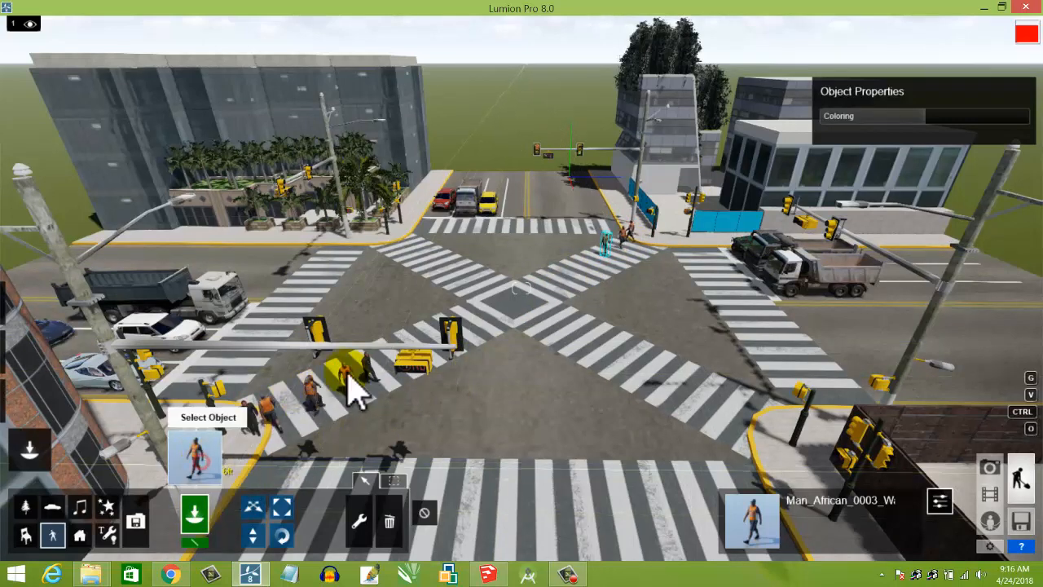
Place Man_African_0004_Walk characters along the diagonal crosswalk from its far-right end through the center of the intersection.
click(196, 459)
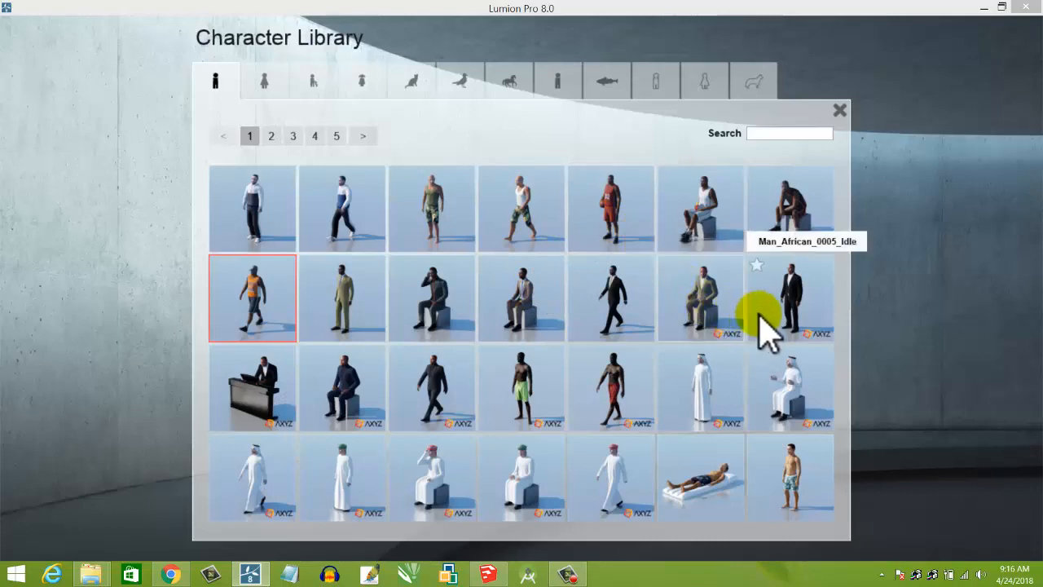
click(613, 314)
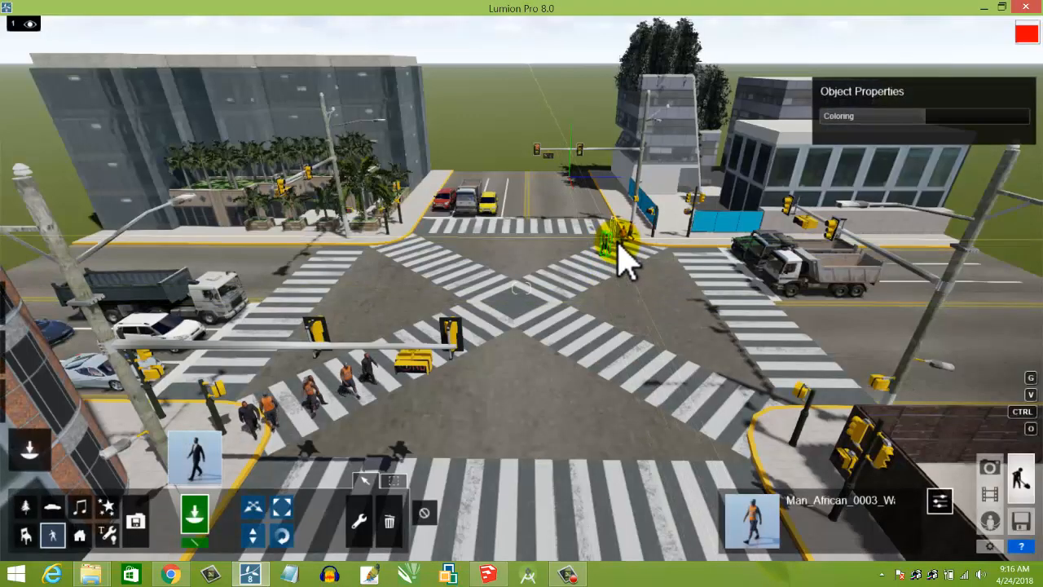
click(613, 268)
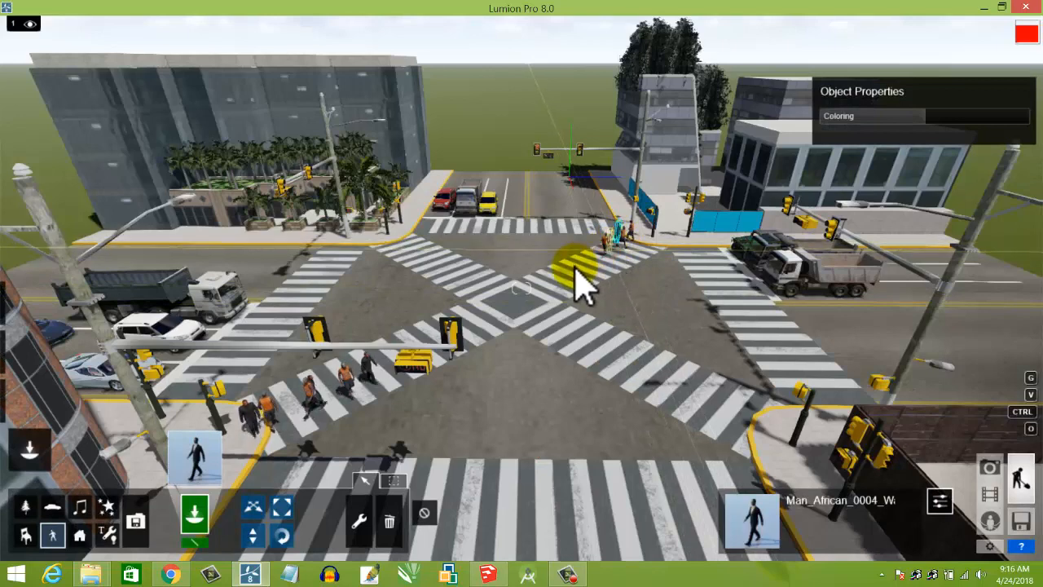
click(575, 271)
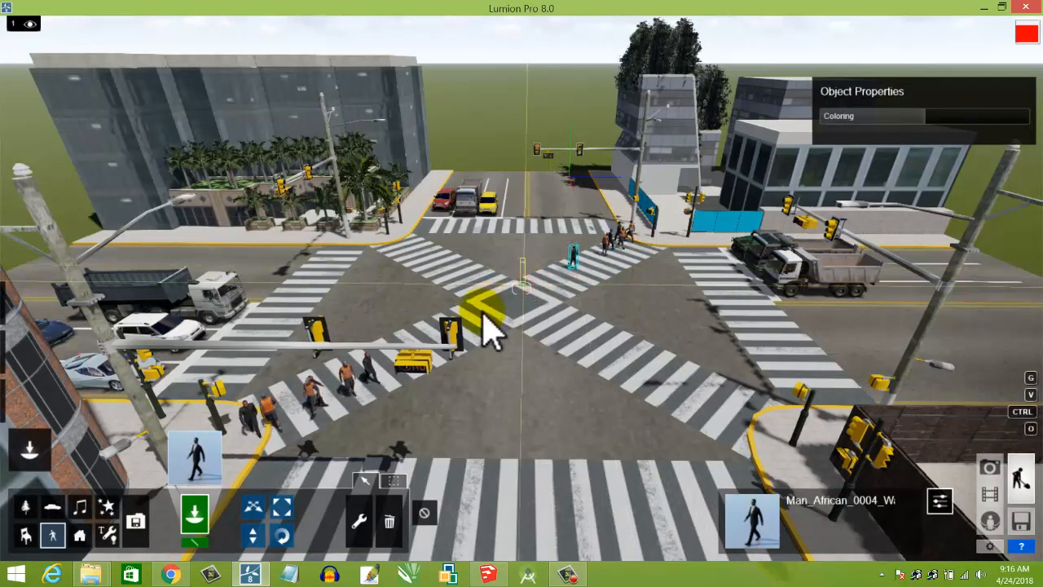
click(522, 288)
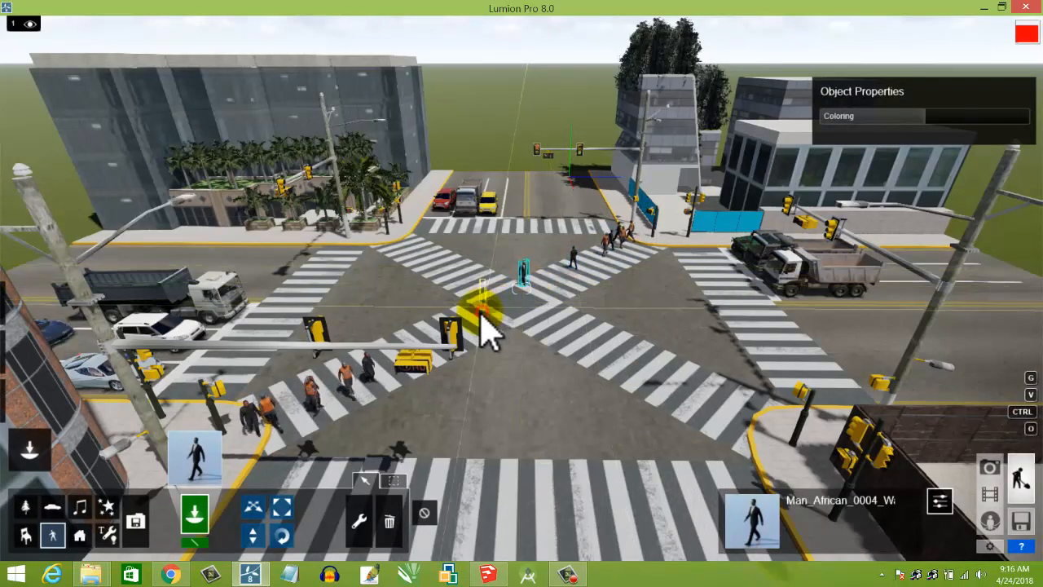
Add more Man_African_0004_Walk characters on the near-left sidewalk corner and the crosswalk in front of the waiting cars.
click(194, 410)
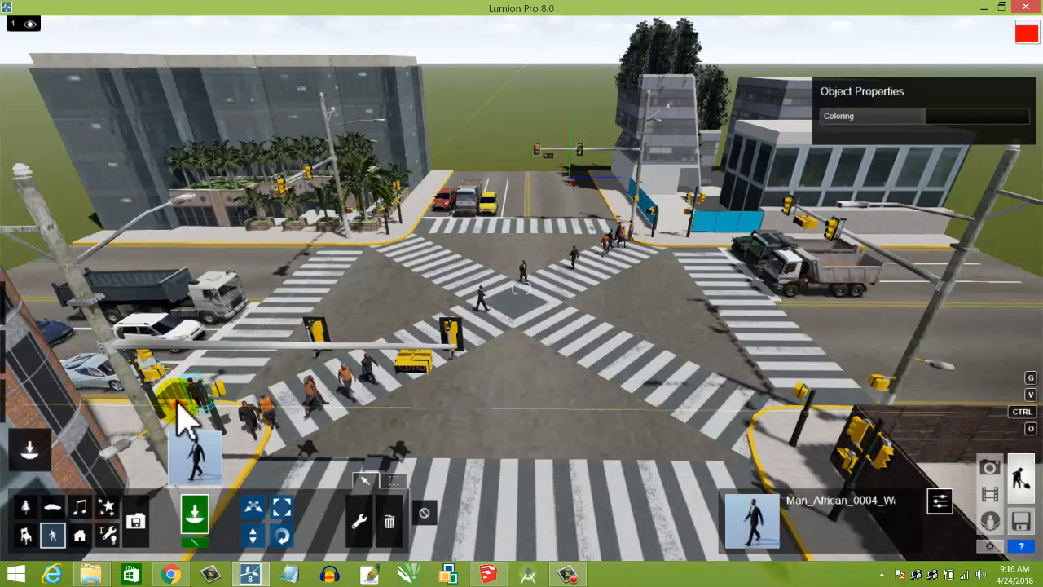
click(174, 405)
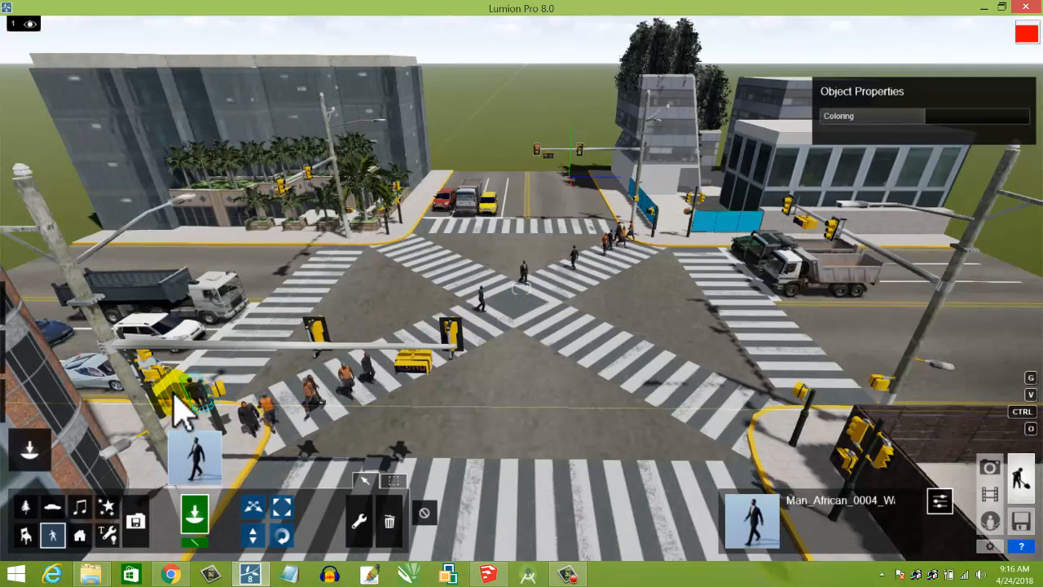
click(208, 360)
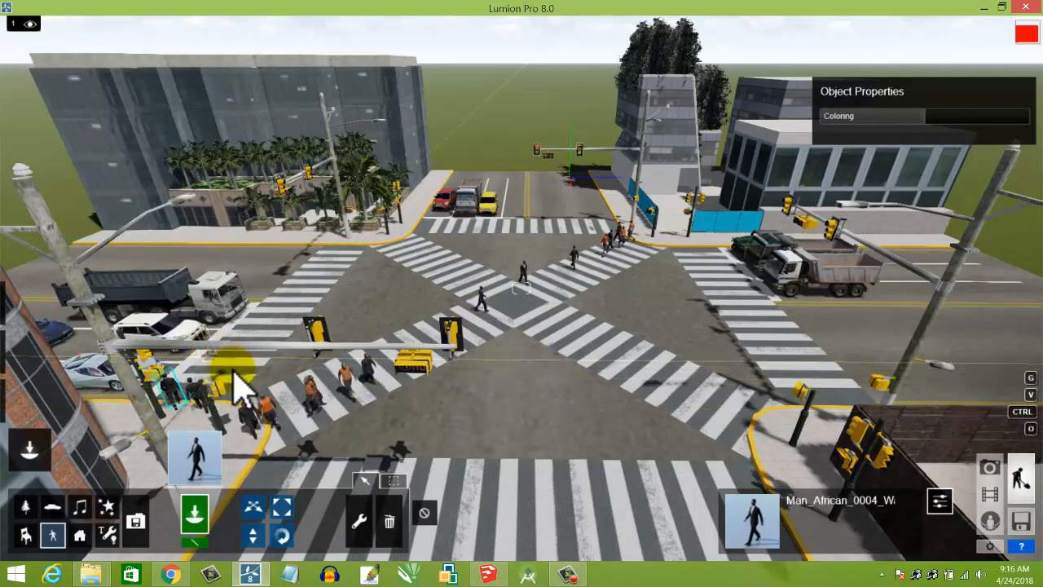
click(276, 334)
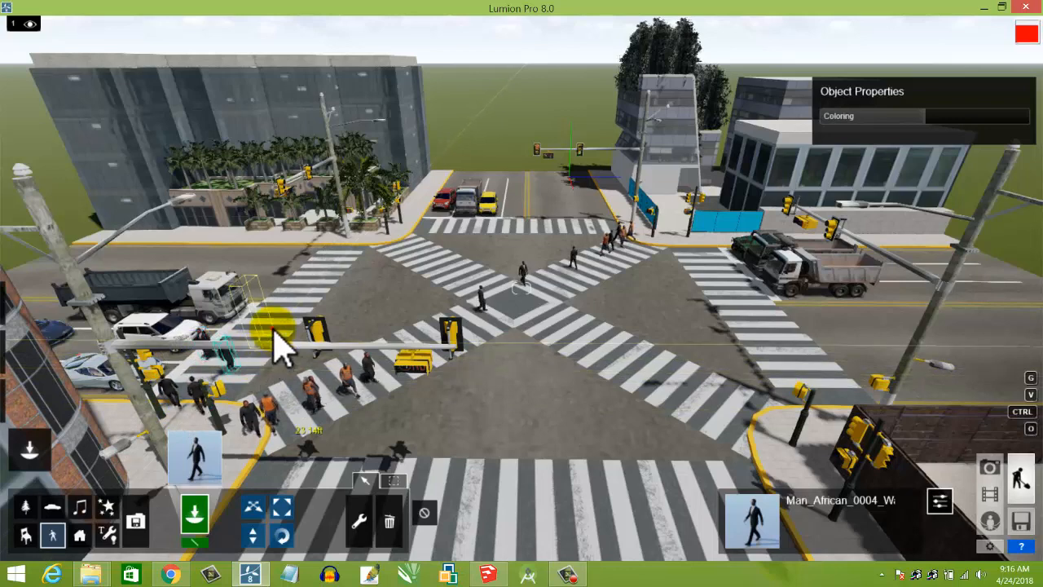
Choose the Woman_African_0001_Walk character and place women around the crosswalk in front of the waiting cars.
click(200, 460)
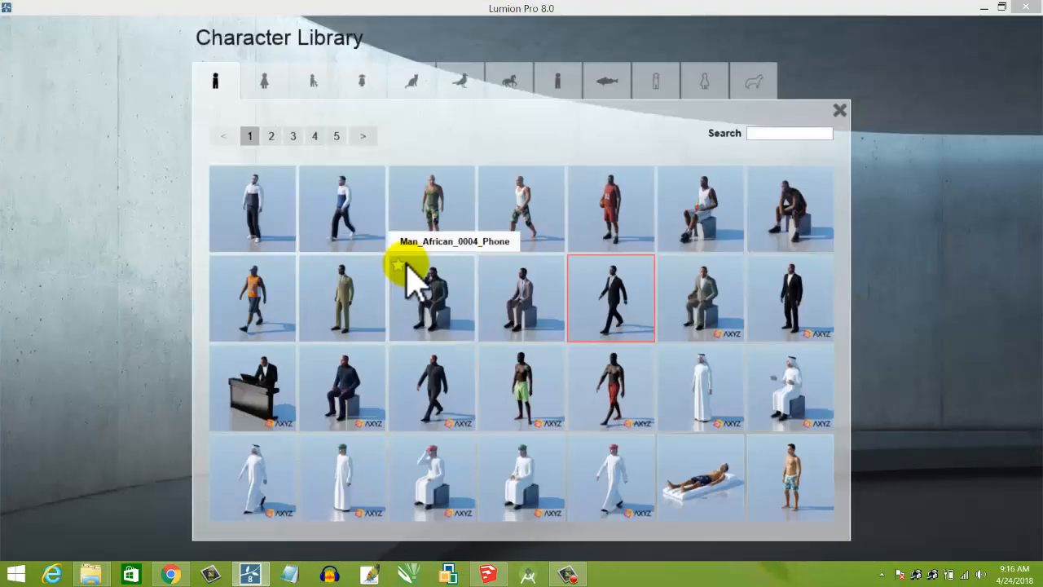
click(263, 91)
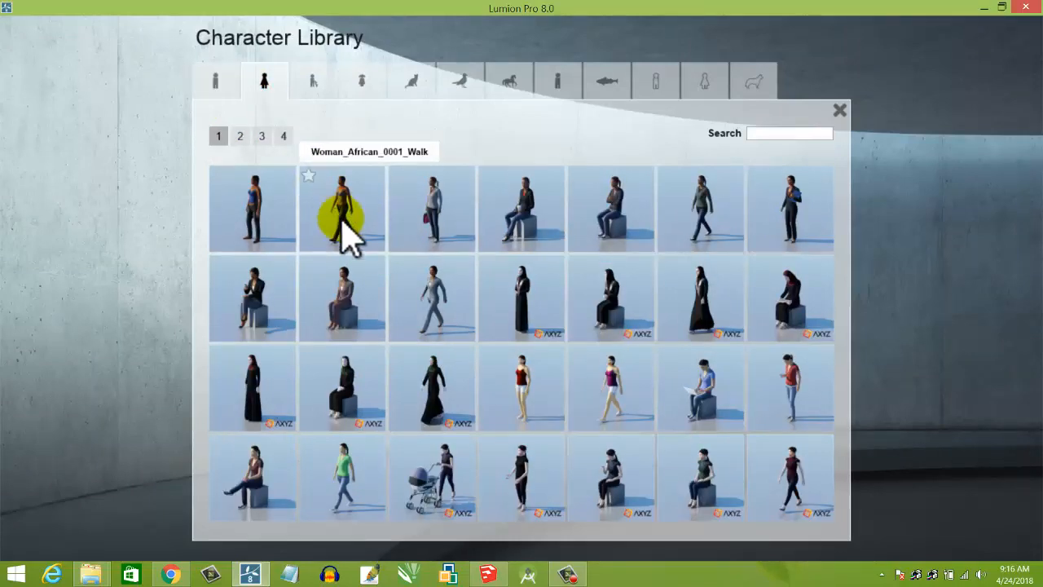
click(371, 359)
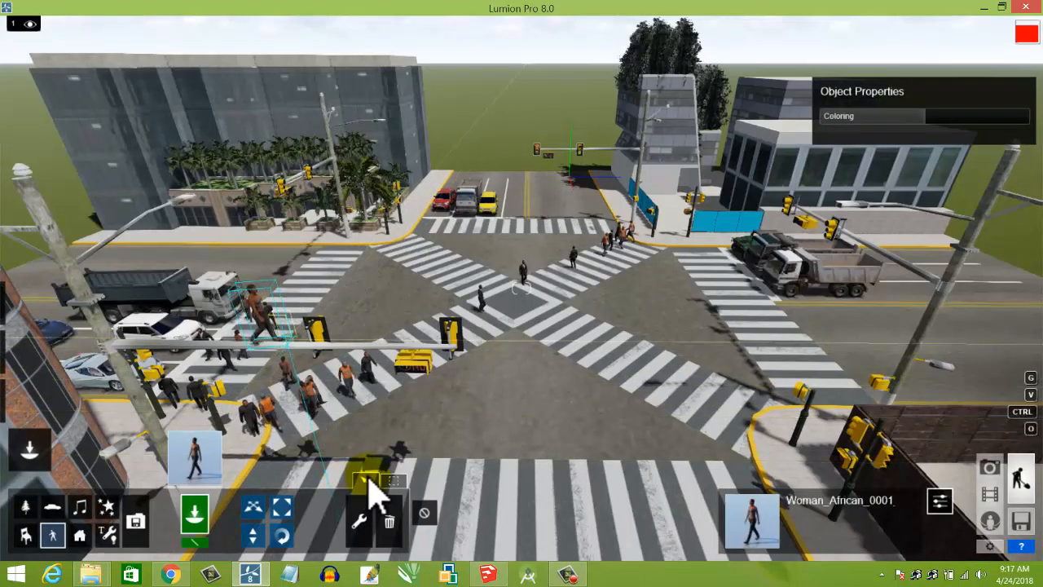
Delete the misplaced woman on the crosswalk before the waiting cars and place Woman_Arab_0002 walking characters on that crosswalk's far part near the dump truck.
click(390, 522)
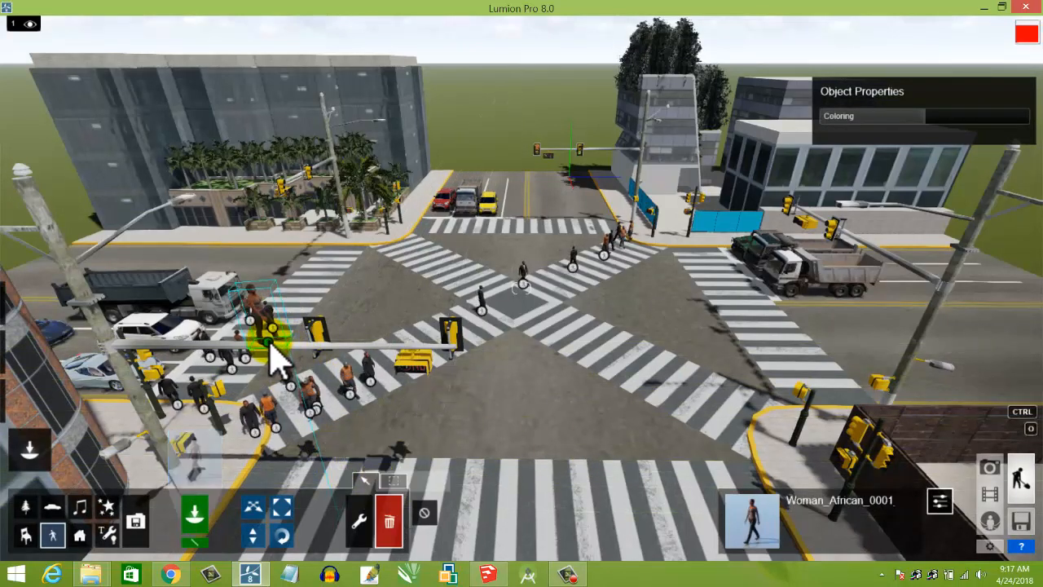
click(273, 359)
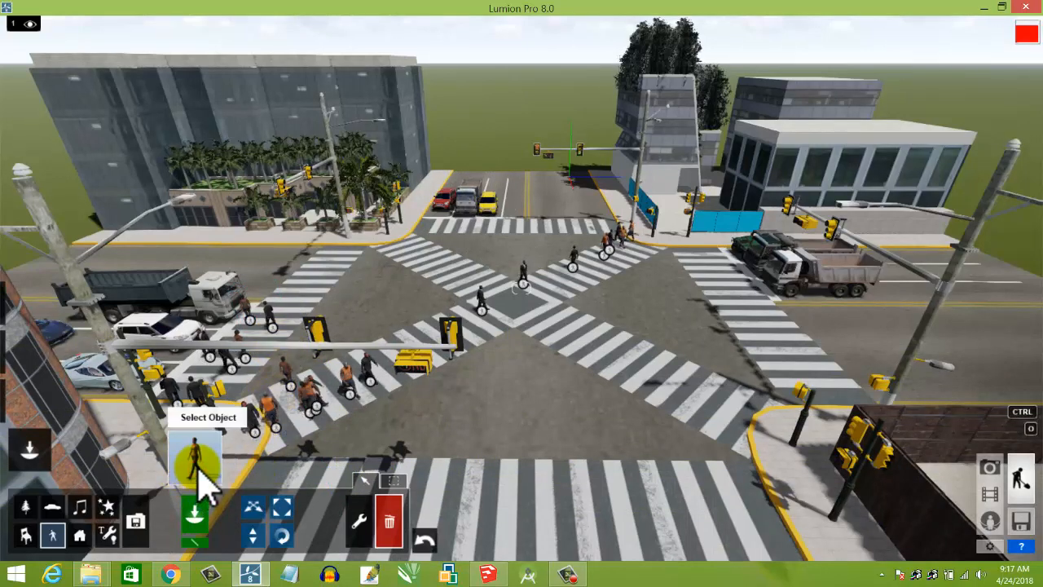
click(196, 463)
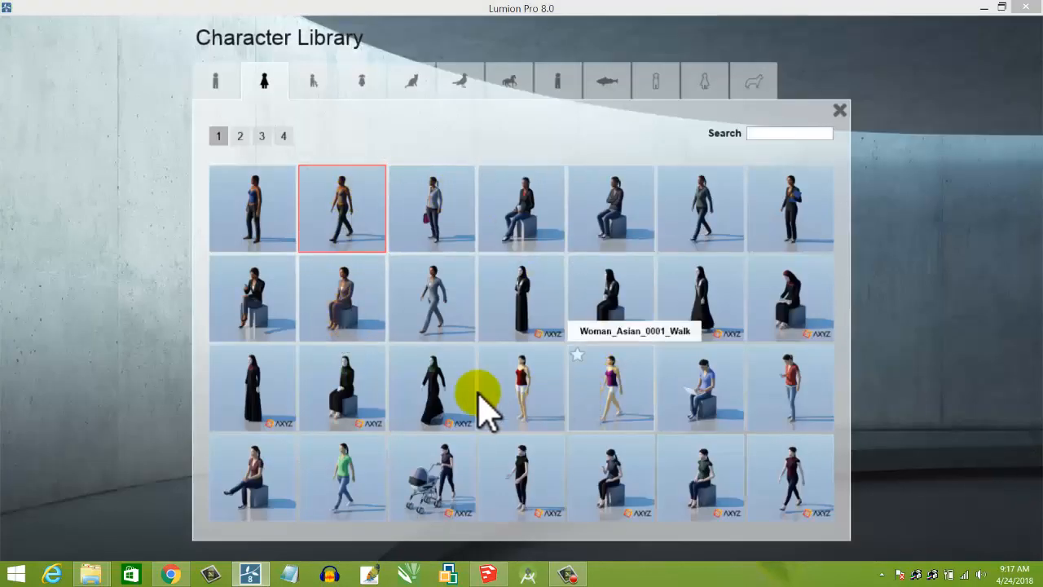
click(275, 312)
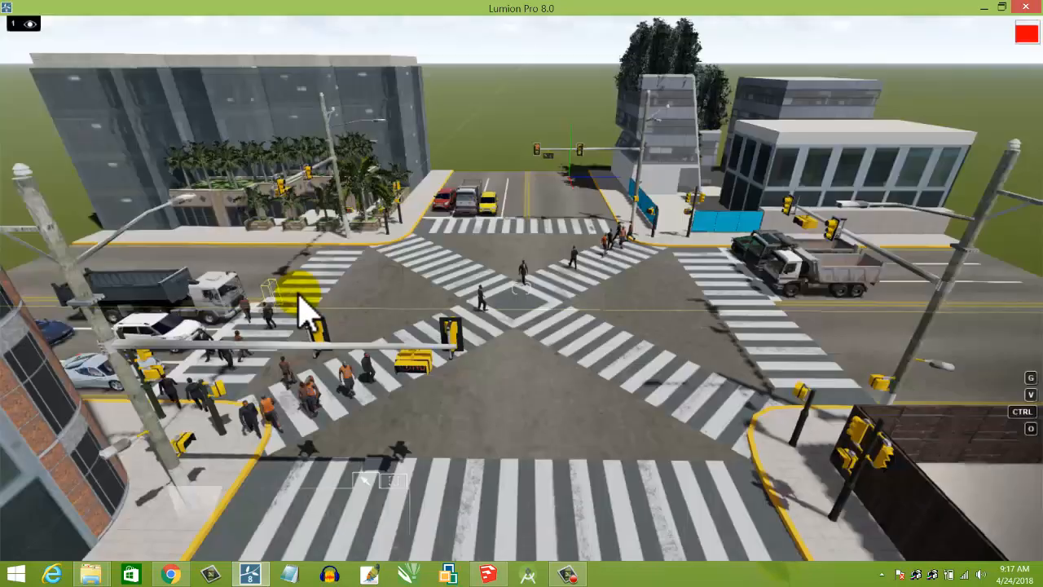
click(312, 285)
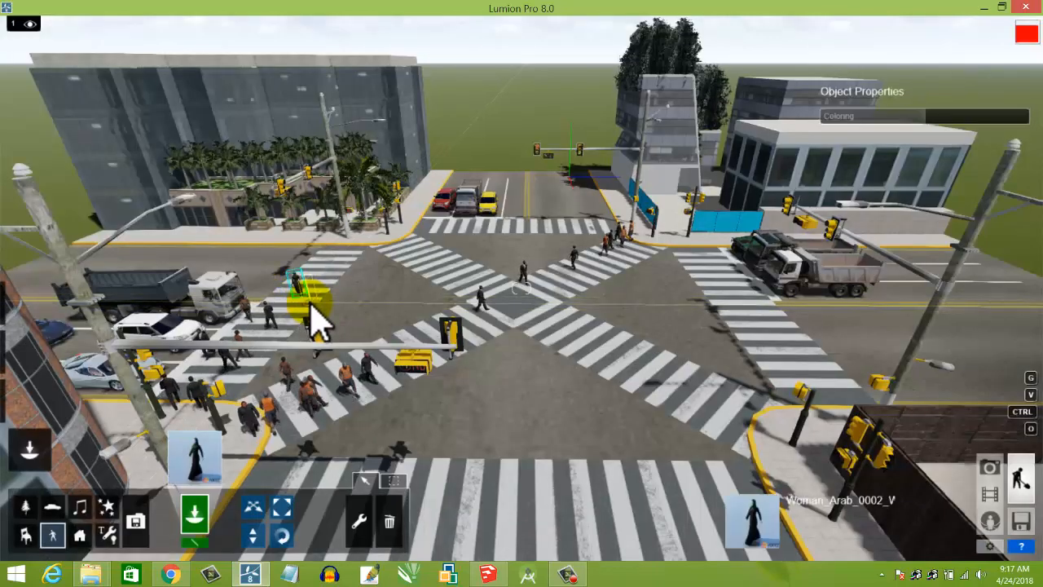
click(310, 277)
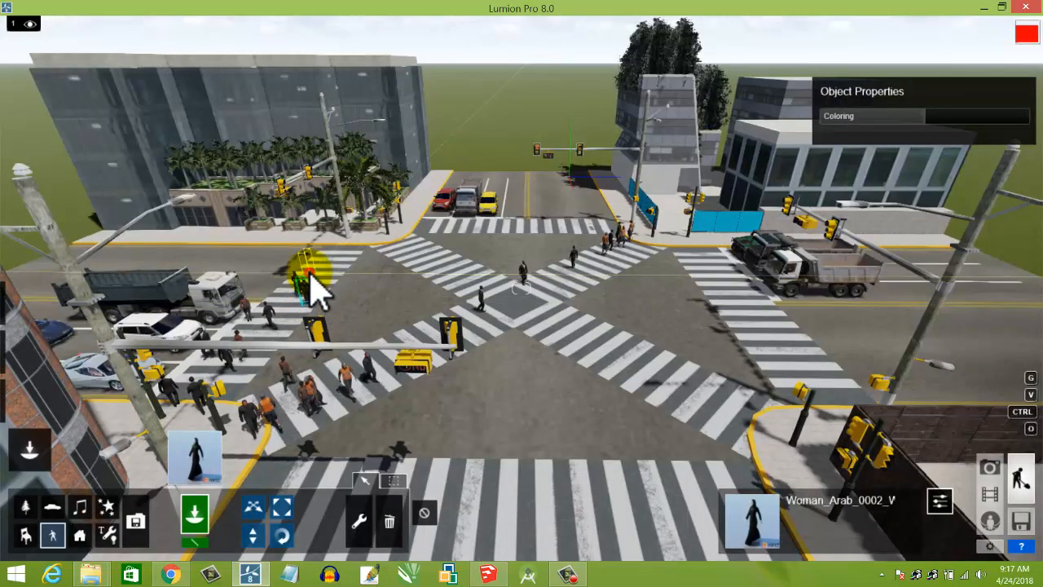
Place Woman_African_0003 walking characters on the crosswalk by the dump truck and on the near-left diagonal crosswalk, and return to the Flythrough clip in Movie mode.
click(201, 444)
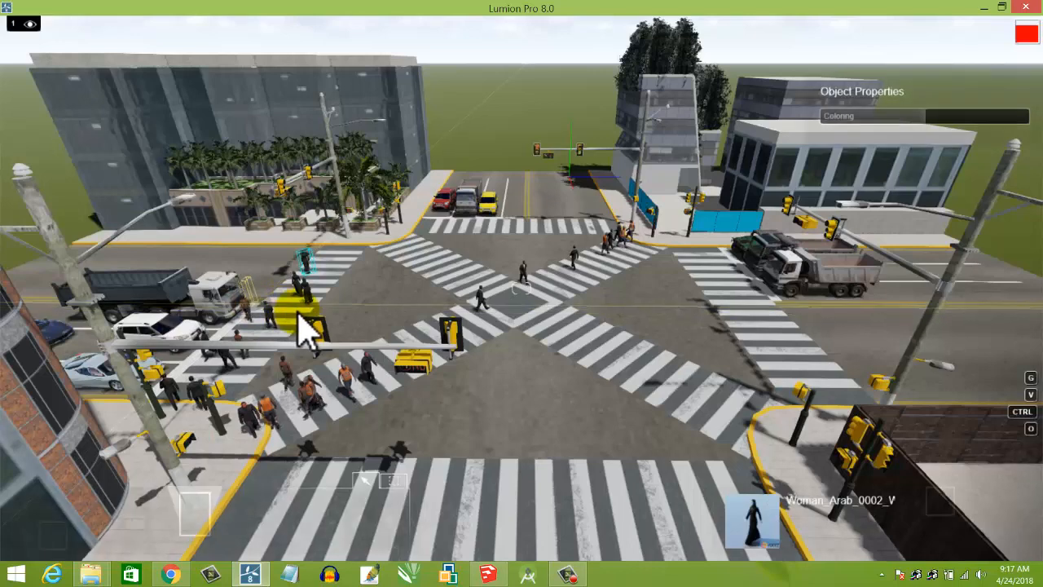
click(292, 300)
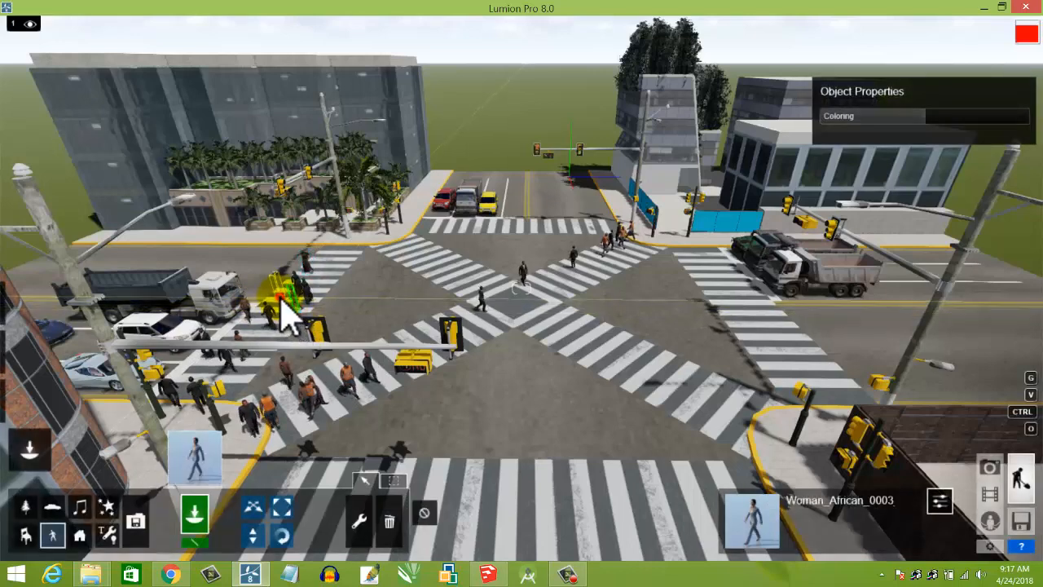
click(382, 379)
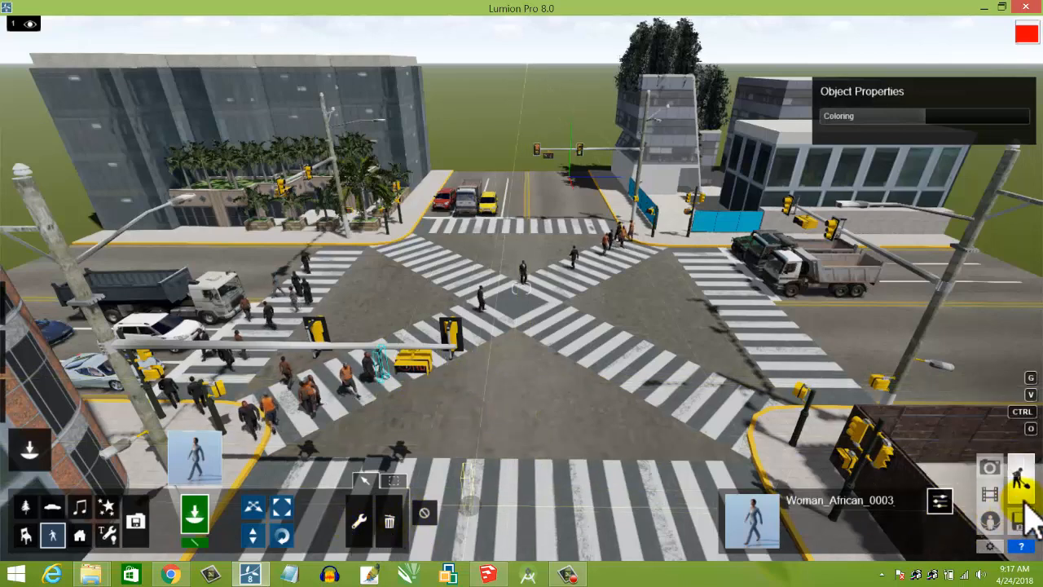
click(990, 494)
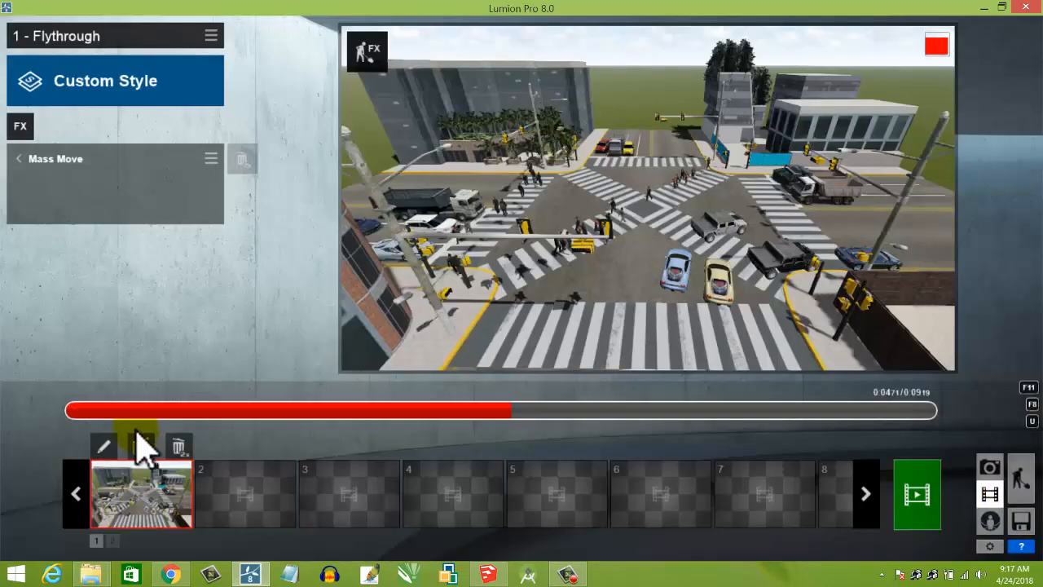